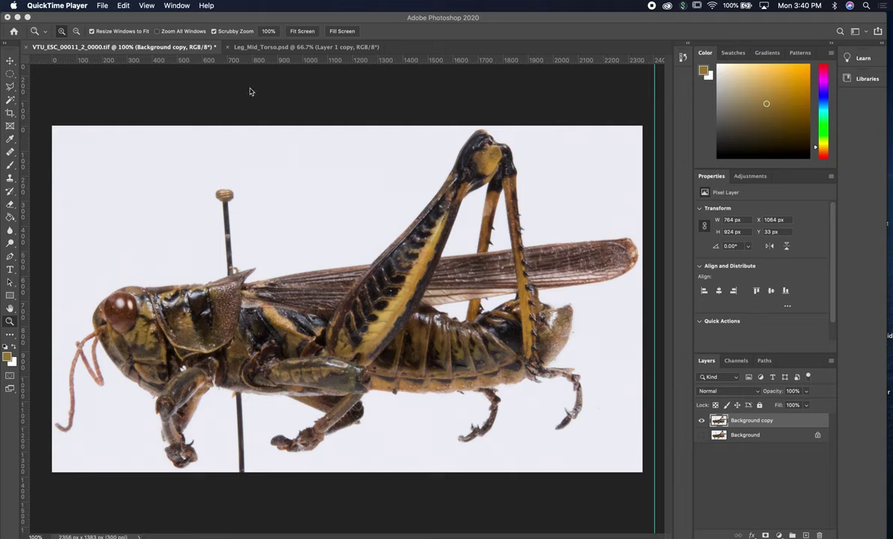
# Look over the Leg_Mid_Torso.psd texture sheet, return to the grasshopper photo and clear its hind-leg selection
pyautogui.click(267, 47)
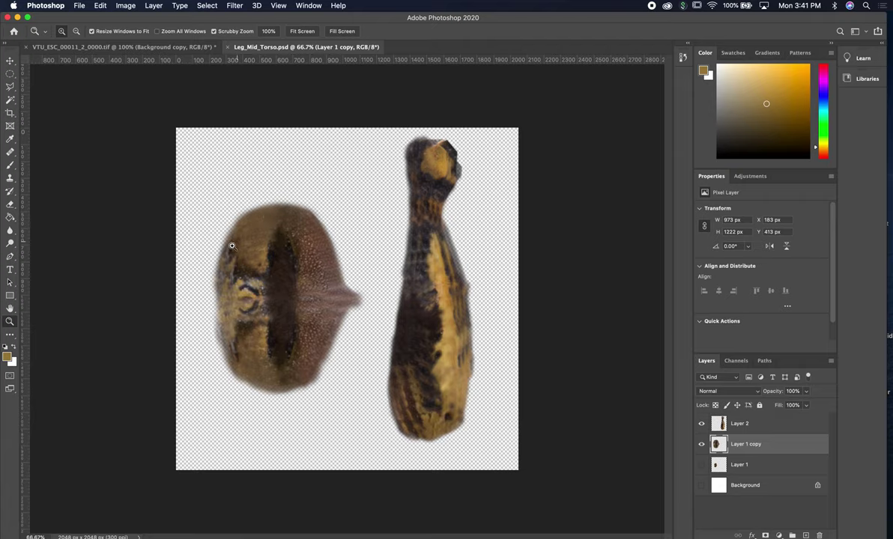
pyautogui.click(140, 49)
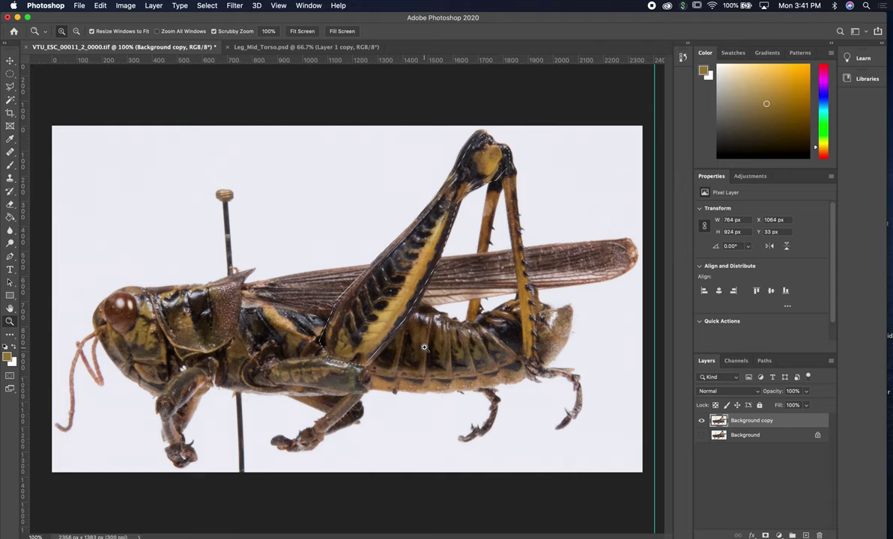
pyautogui.press('super+d')
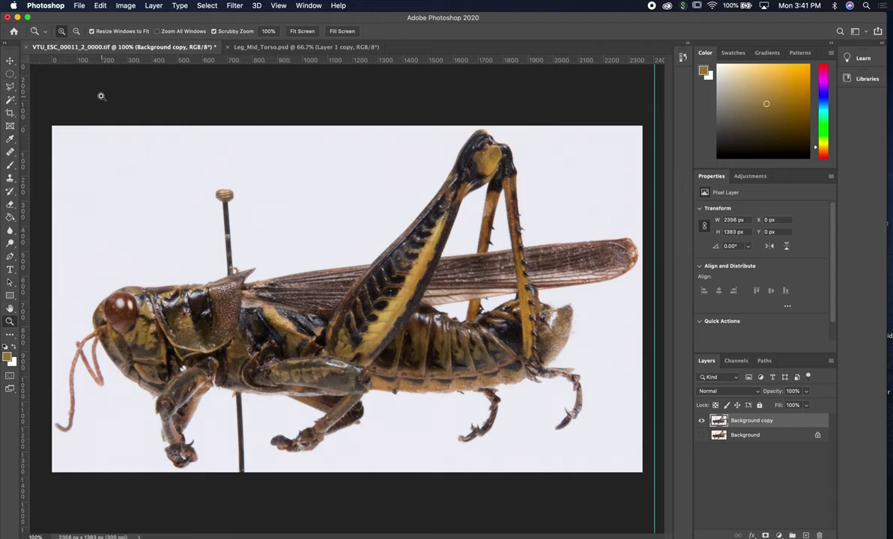
# Outline the grasshopper's abdomen, from the hind leg to the tail end, with a closed Polygonal Lasso selection
pyautogui.click(10, 86)
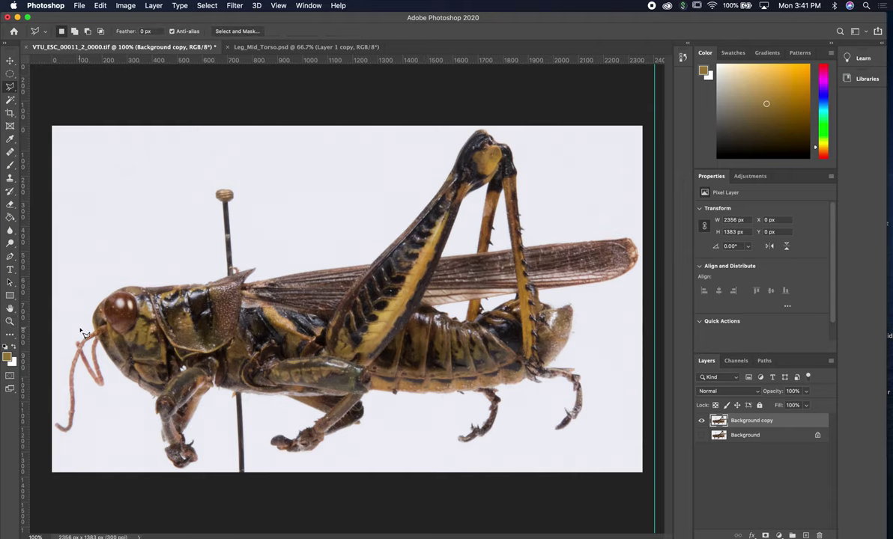
pyautogui.click(9, 320)
pyautogui.click(452, 364)
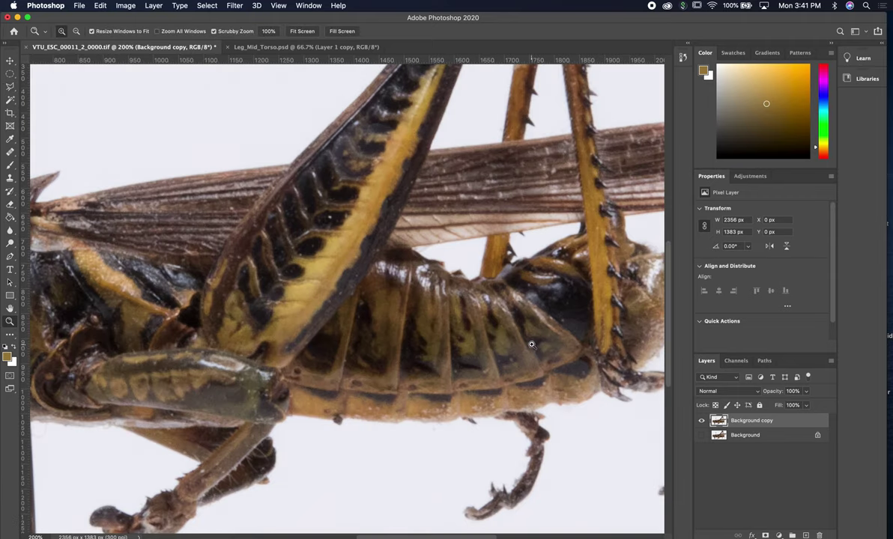
pyautogui.moveTo(540, 337); pyautogui.dragTo(455, 340)
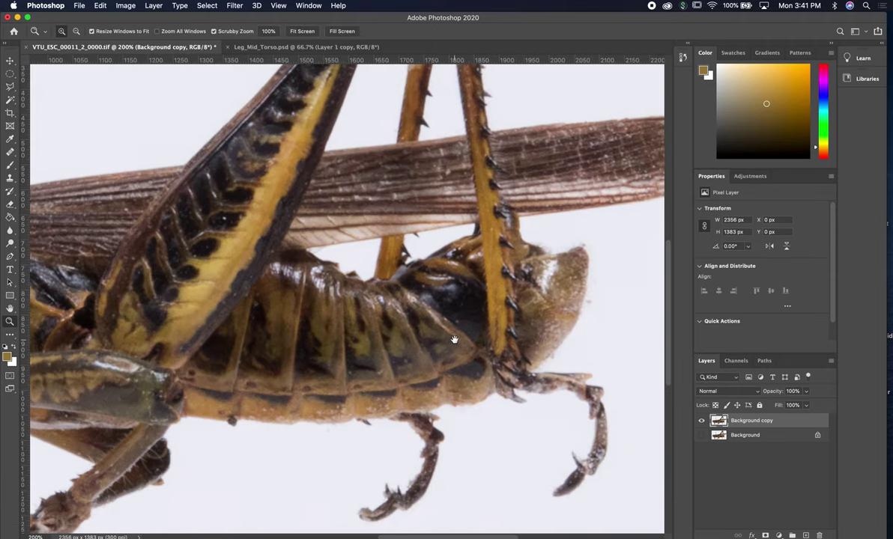
pyautogui.click(9, 86)
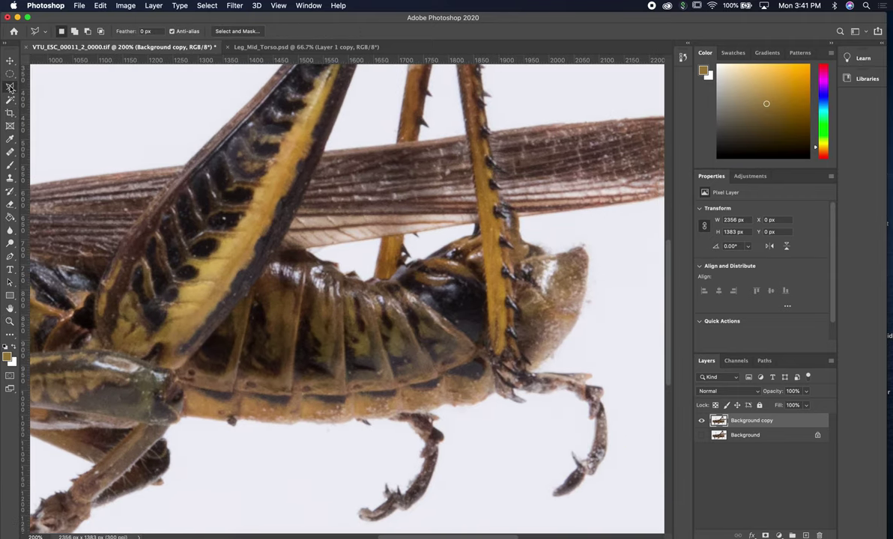
pyautogui.click(180, 415)
pyautogui.click(180, 371)
pyautogui.click(277, 249)
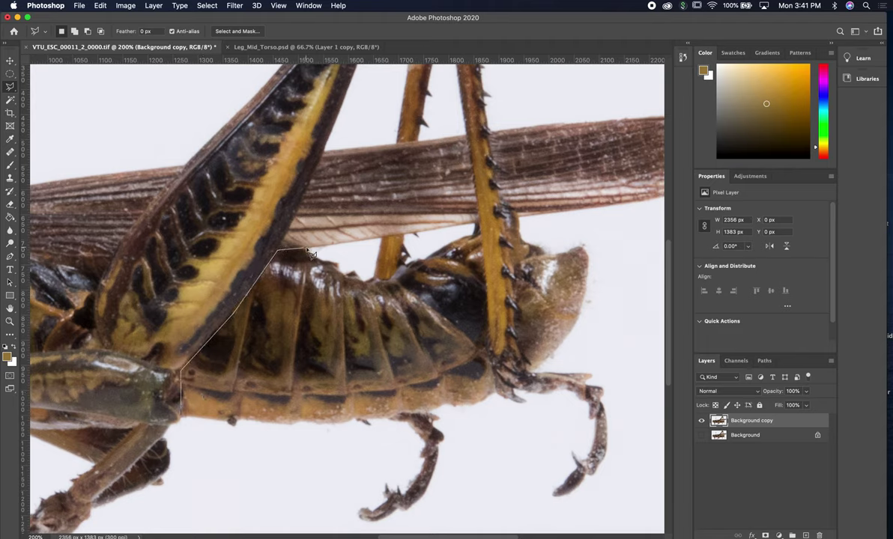
pyautogui.click(306, 249)
pyautogui.click(334, 269)
pyautogui.click(365, 284)
pyautogui.click(399, 267)
pyautogui.click(422, 264)
pyautogui.click(448, 244)
pyautogui.click(477, 237)
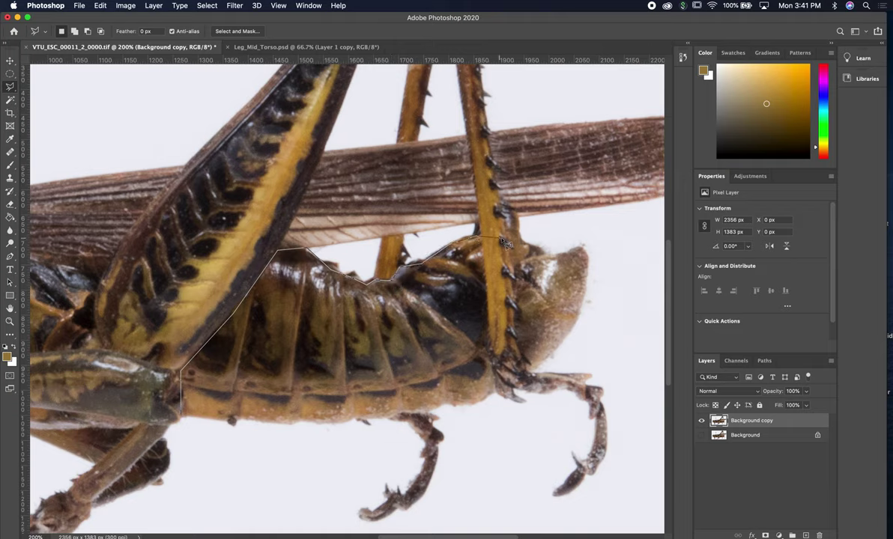
pyautogui.click(546, 255)
pyautogui.click(582, 250)
pyautogui.click(589, 259)
pyautogui.click(580, 319)
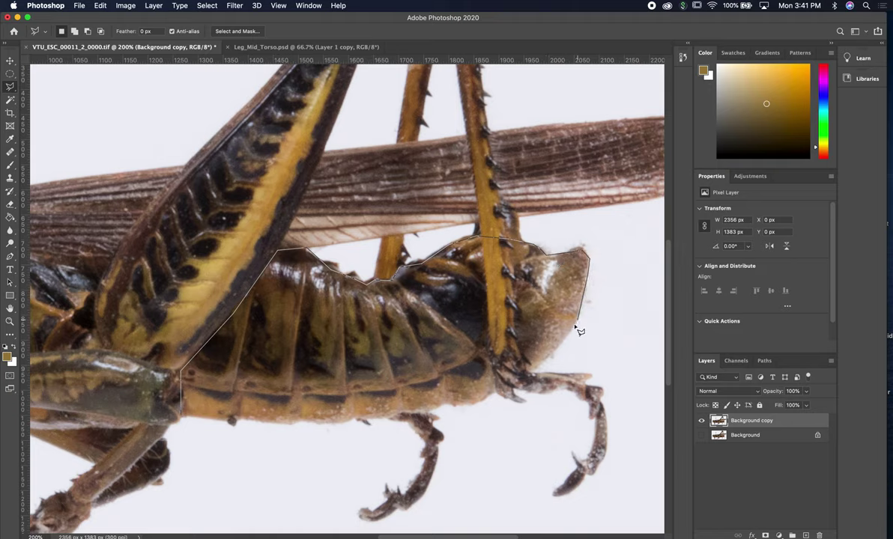
pyautogui.click(531, 373)
pyautogui.click(484, 398)
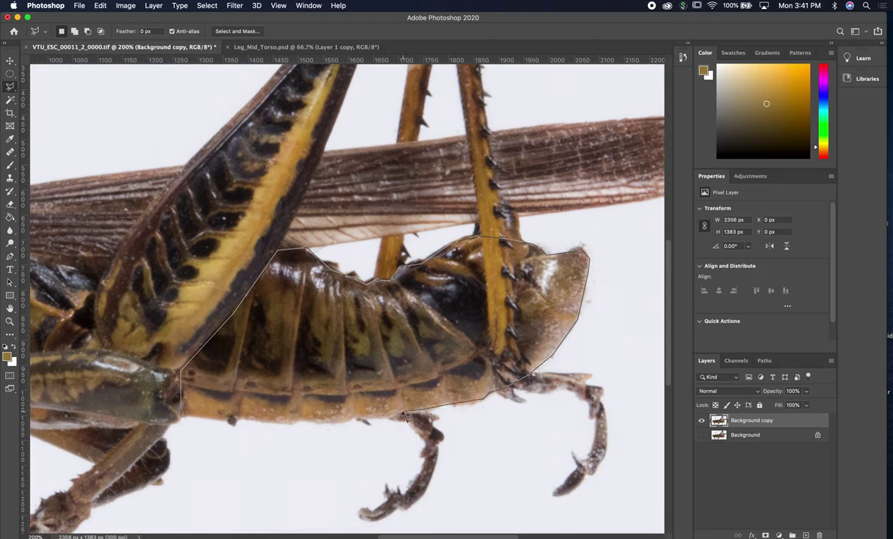
pyautogui.click(324, 427)
pyautogui.click(232, 424)
pyautogui.click(180, 417)
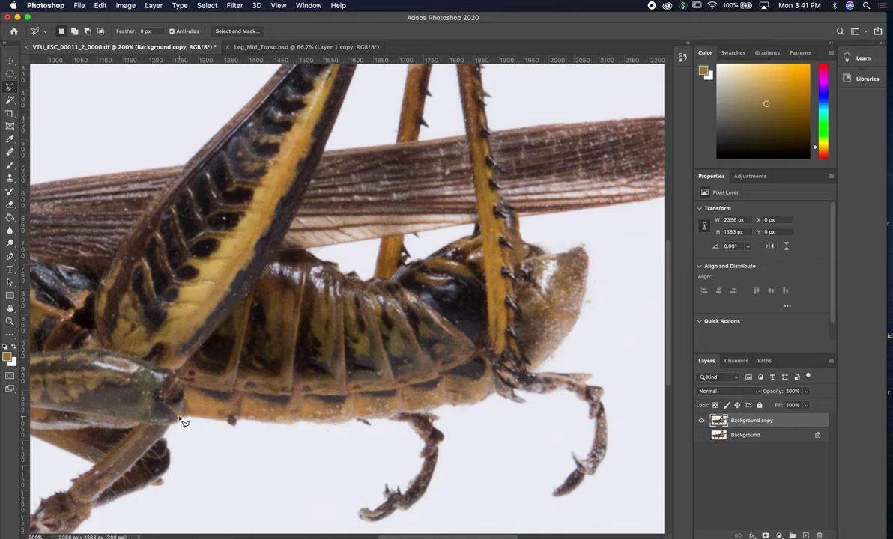
pyautogui.press('Return')
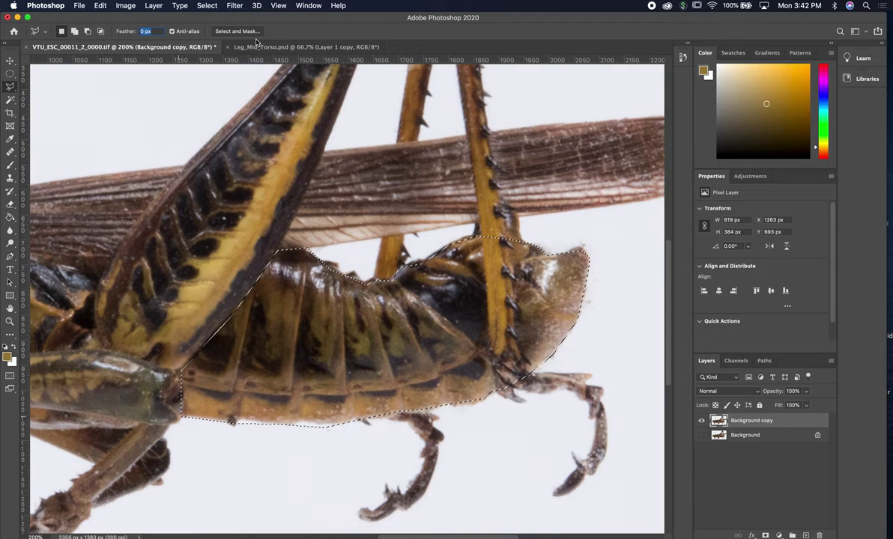
# Create a new 2048 x 2048 px document at 300 pixels/inch in 8-bit RGB Color with a white background
pyautogui.click(243, 46)
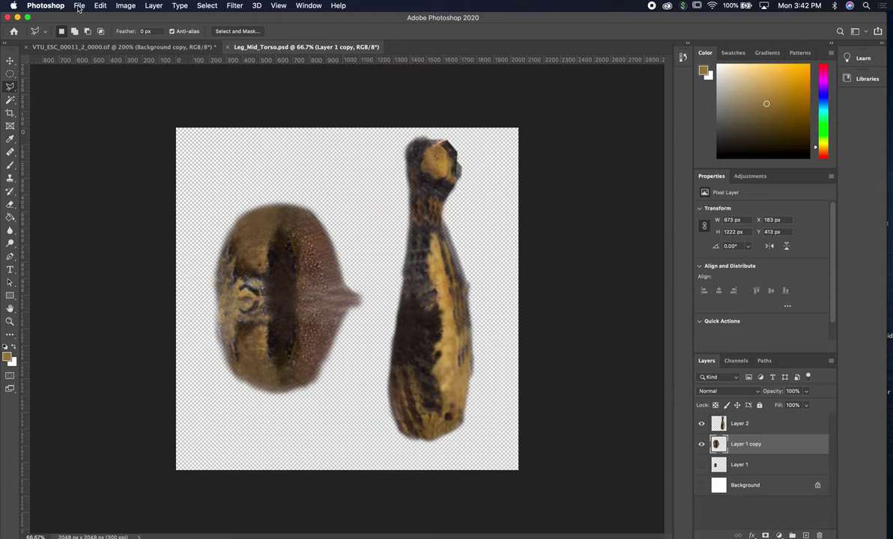
pyautogui.click(78, 5)
pyautogui.click(94, 18)
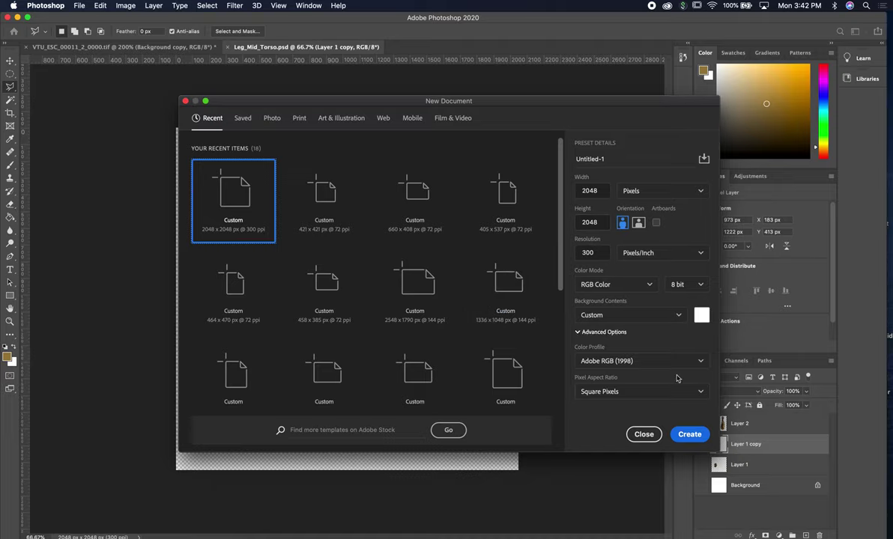
pyautogui.click(689, 434)
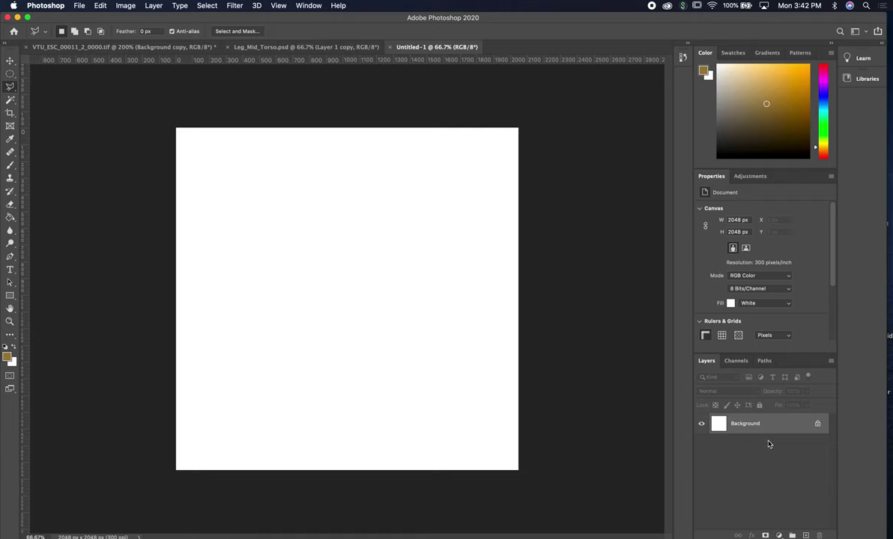
# Copy the selected abdomen from the grasshopper photo and paste it into the new Untitled-1 document
pyautogui.click(155, 49)
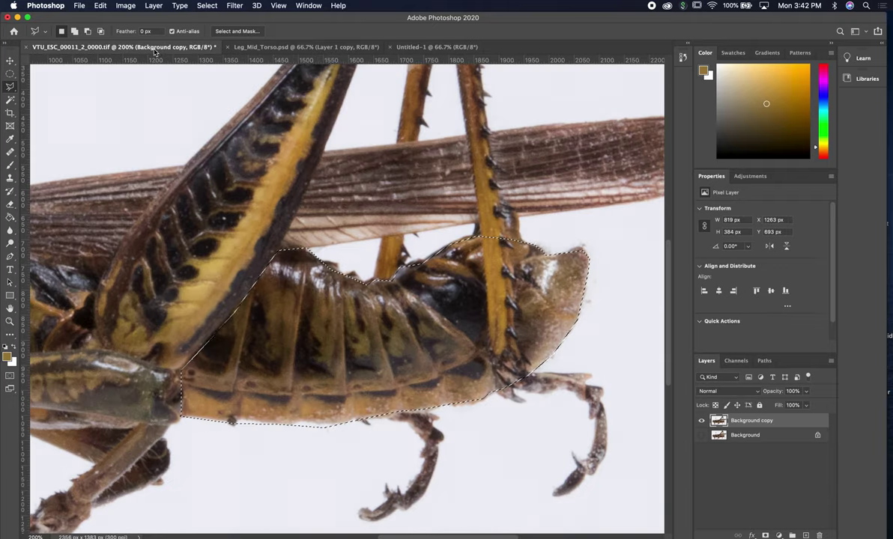
pyautogui.press('super+c')
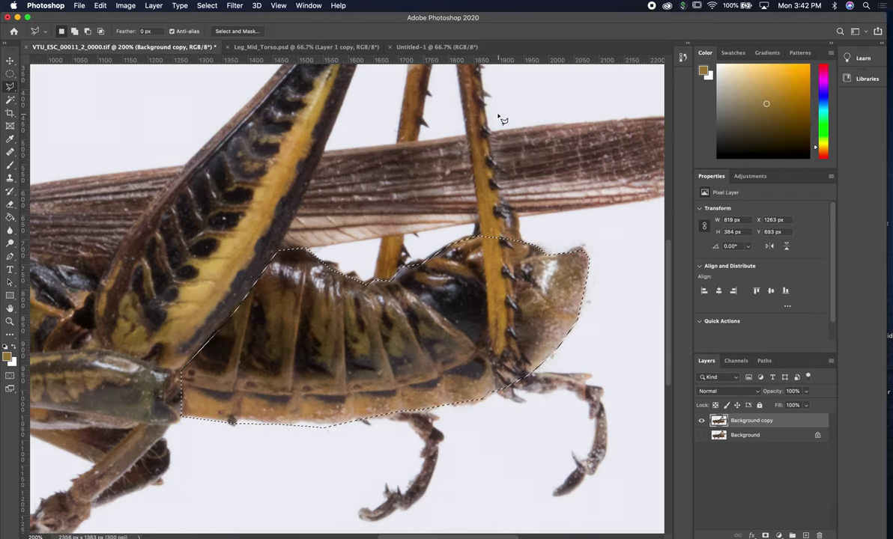
pyautogui.click(419, 47)
pyautogui.press('super+v')
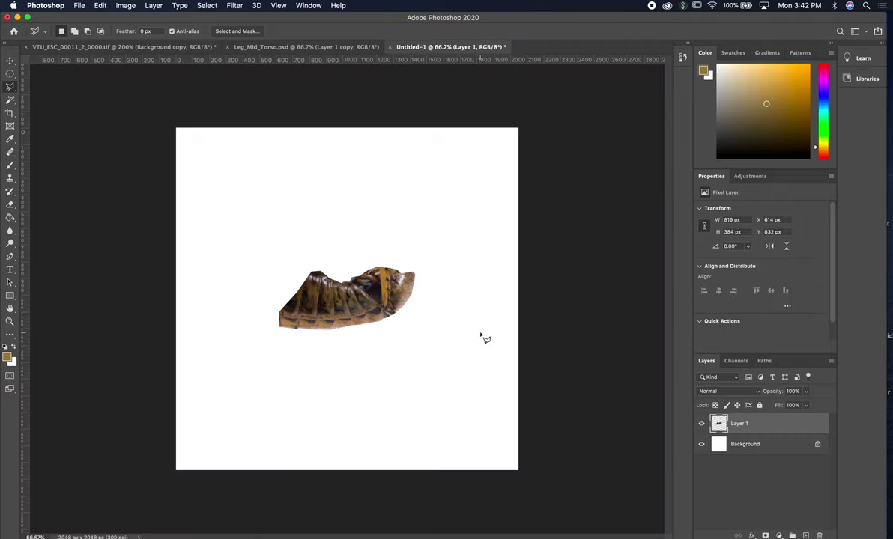
# Delete the white Background layer from the new document
pyautogui.click(784, 447)
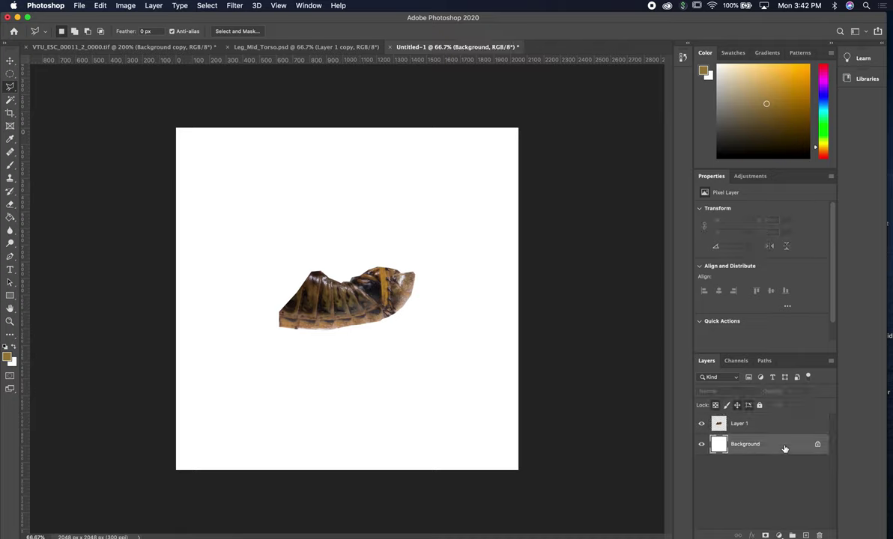
pyautogui.rightClick(784, 447)
pyautogui.click(816, 448)
pyautogui.click(529, 188)
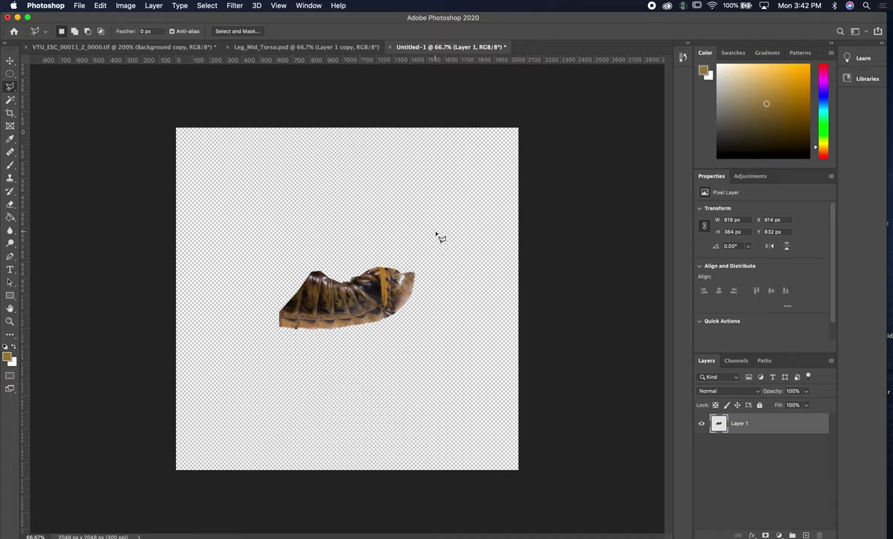
# Scale the abdomen piece proportionally to about 231% and place it centred across the lower half of the canvas
pyautogui.press('super+t')
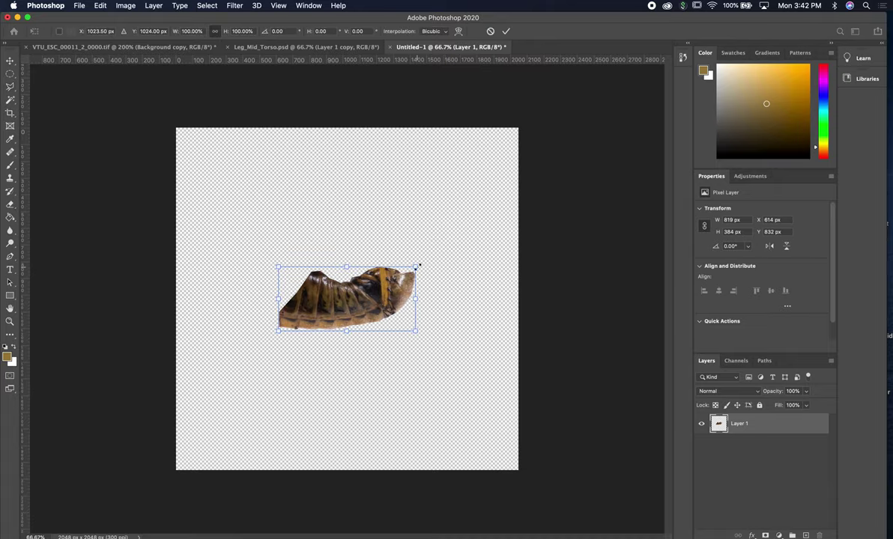
pyautogui.moveTo(418, 266); pyautogui.dragTo(494, 232)
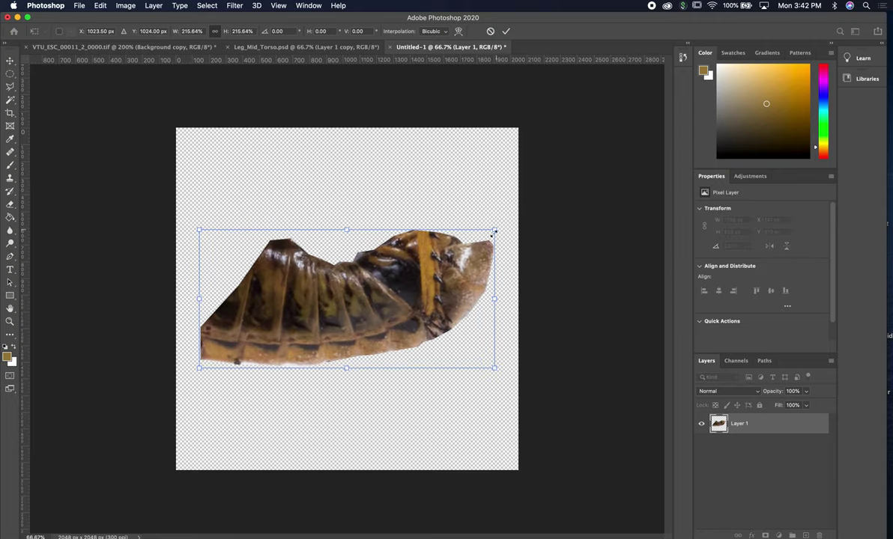
pyautogui.moveTo(439, 278); pyautogui.dragTo(426, 376)
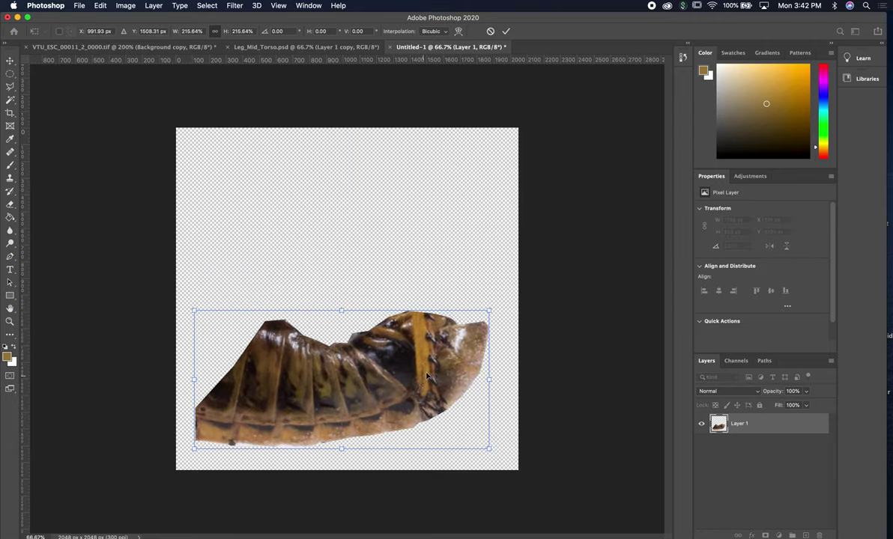
pyautogui.moveTo(491, 308); pyautogui.dragTo(500, 305)
pyautogui.moveTo(442, 350); pyautogui.dragTo(447, 349)
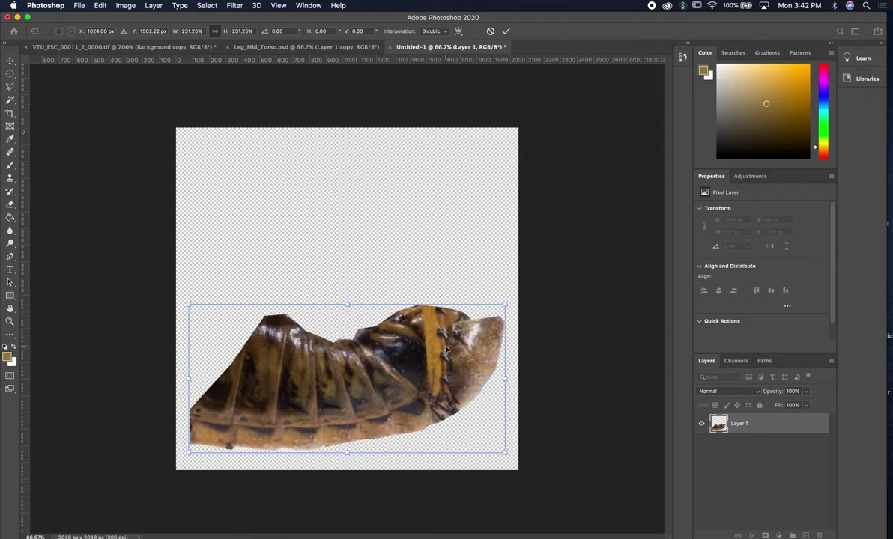
pyautogui.press('Return')
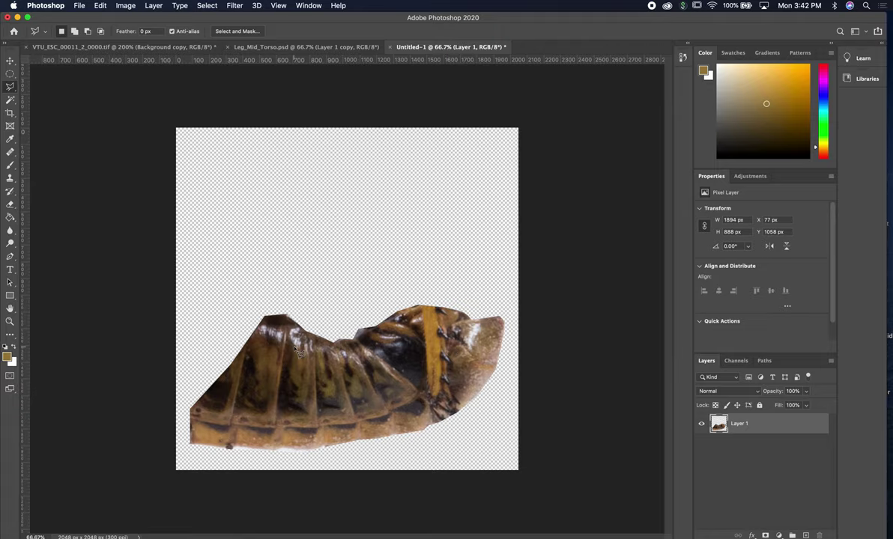
# Outline the folded wing in the grasshopper photo with the Polygonal Lasso and copy it into the Untitled-1 document
pyautogui.click(147, 47)
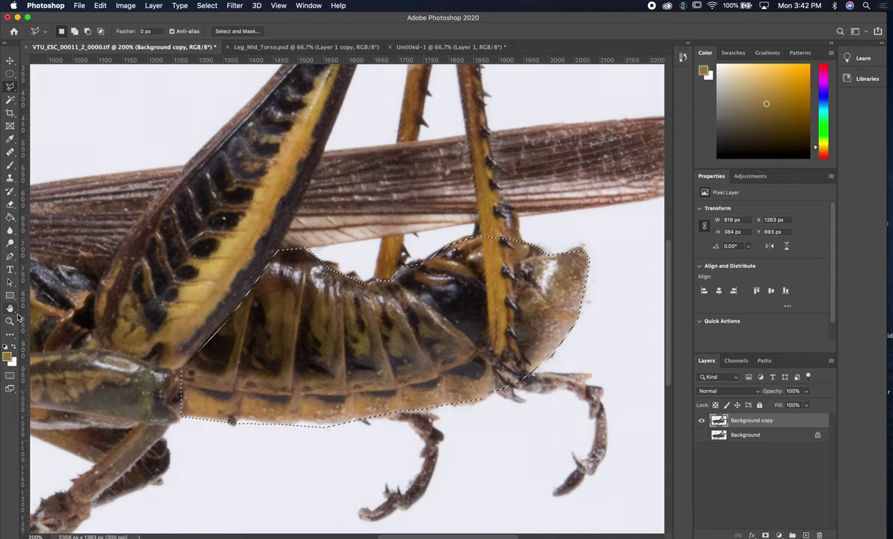
pyautogui.press('z')
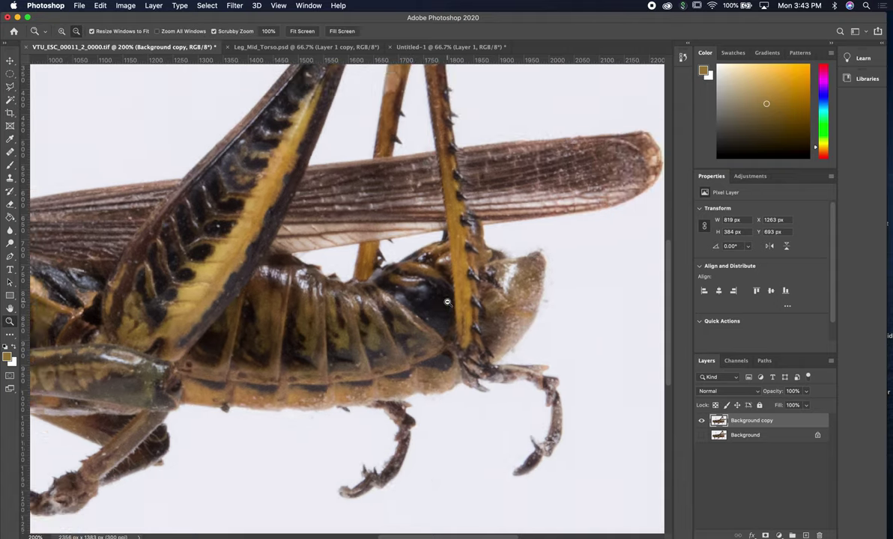
pyautogui.keyDown('alt'); pyautogui.click(447, 302); pyautogui.keyUp('alt')
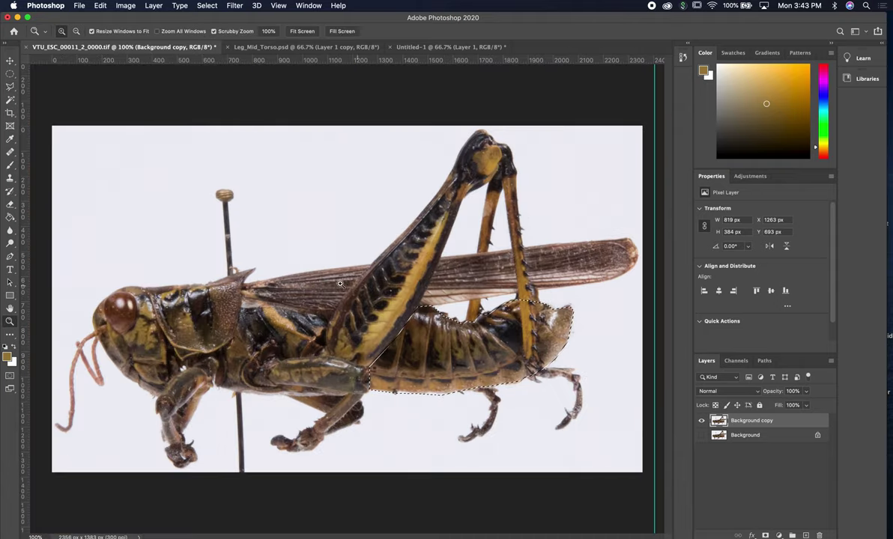
pyautogui.click(10, 88)
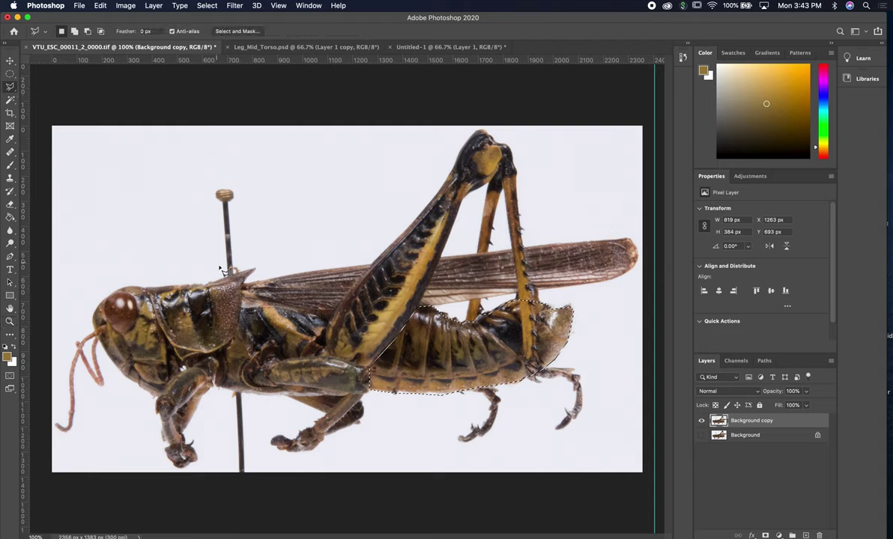
pyautogui.click(243, 283)
pyautogui.moveTo(243, 294)
pyautogui.mouseDown()
pyautogui.moveTo(335, 316)
pyautogui.moveTo(443, 300)
pyautogui.moveTo(438, 307)
pyautogui.moveTo(617, 279)
pyautogui.moveTo(635, 267)
pyautogui.moveTo(633, 240)
pyautogui.moveTo(638, 253)
pyautogui.moveTo(617, 241)
pyautogui.moveTo(497, 267)
pyautogui.moveTo(527, 250)
pyautogui.moveTo(253, 287)
pyautogui.mouseUp()
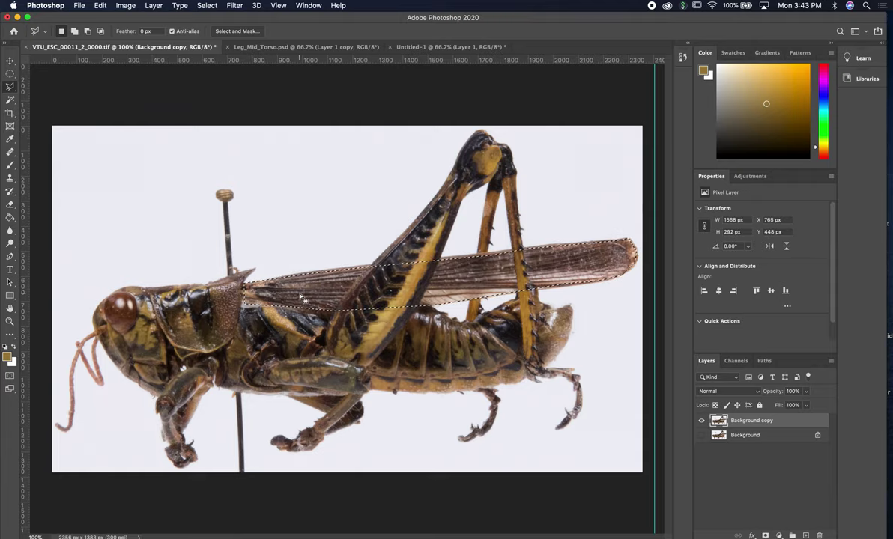
pyautogui.click(424, 47)
pyautogui.press('super+v')
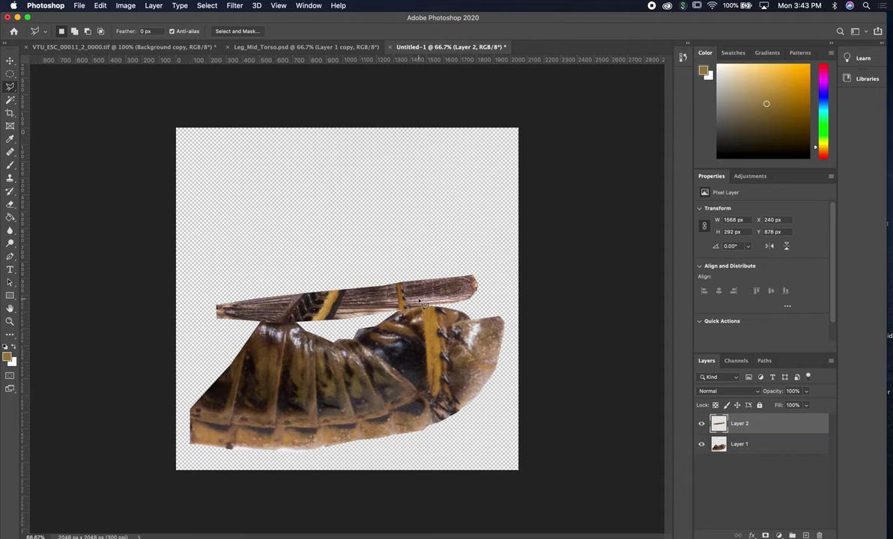
# Enlarge the wing piece proportionally to about 2078 px wide and place it across the upper part of the canvas
pyautogui.press('super+t')
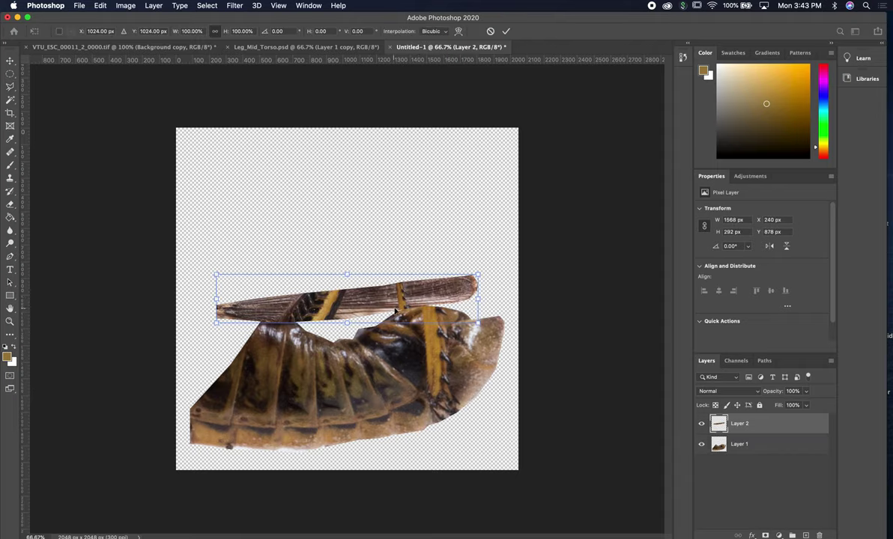
pyautogui.moveTo(374, 303); pyautogui.dragTo(366, 214)
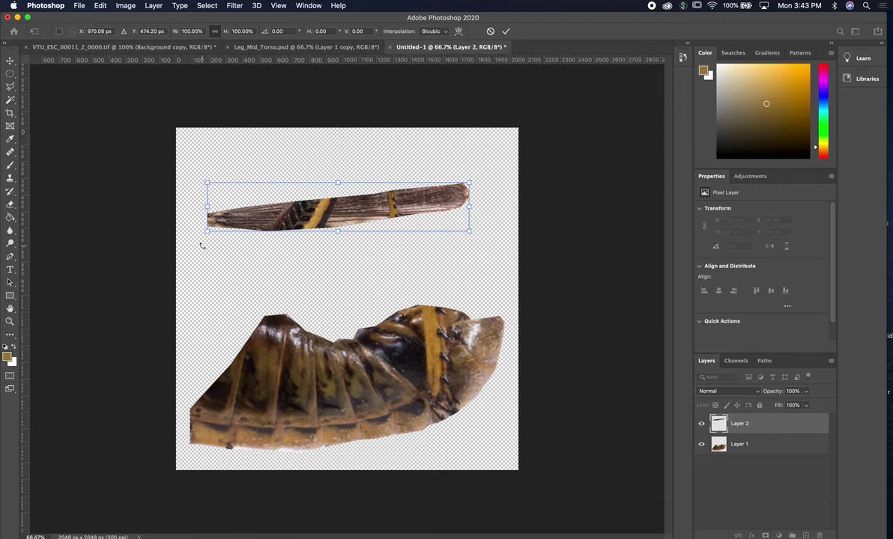
pyautogui.moveTo(205, 234); pyautogui.dragTo(166, 263)
pyautogui.moveTo(236, 221); pyautogui.dragTo(245, 219)
pyautogui.press('Return')
pyautogui.press('l')
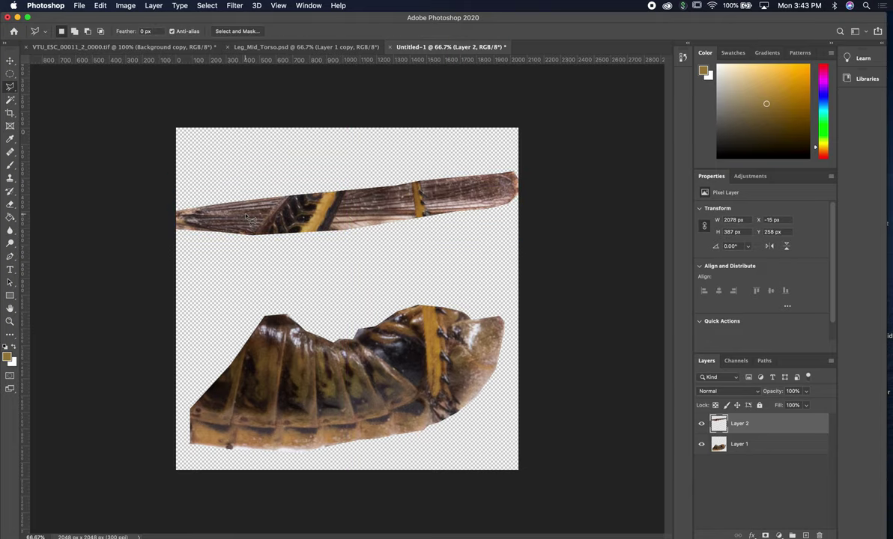
# Distort the wing piece so it lies level, about 1956 px wide and 251 px tall, within the canvas width
pyautogui.press('super+t')
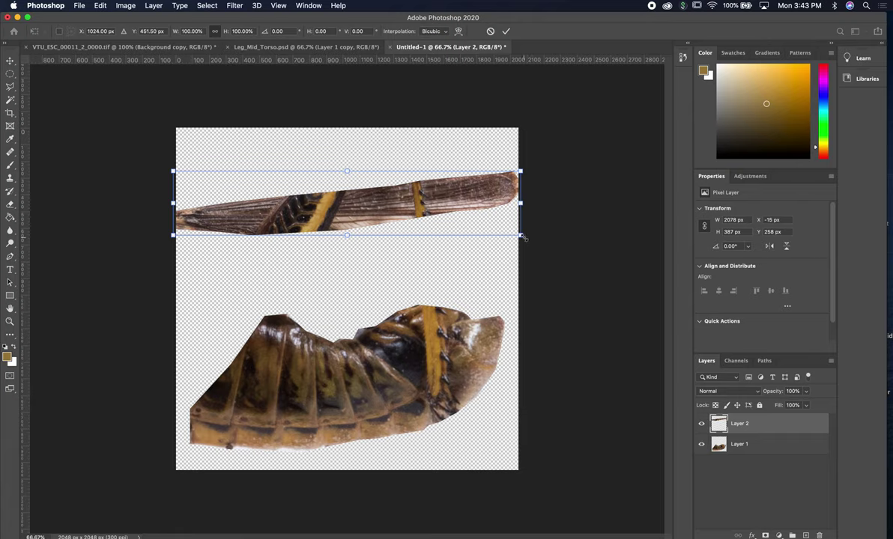
pyautogui.moveTo(522, 236)
pyautogui.mouseDown()
pyautogui.moveTo(510, 234)
pyautogui.moveTo(510, 249)
pyautogui.mouseUp()
pyautogui.press('Return')
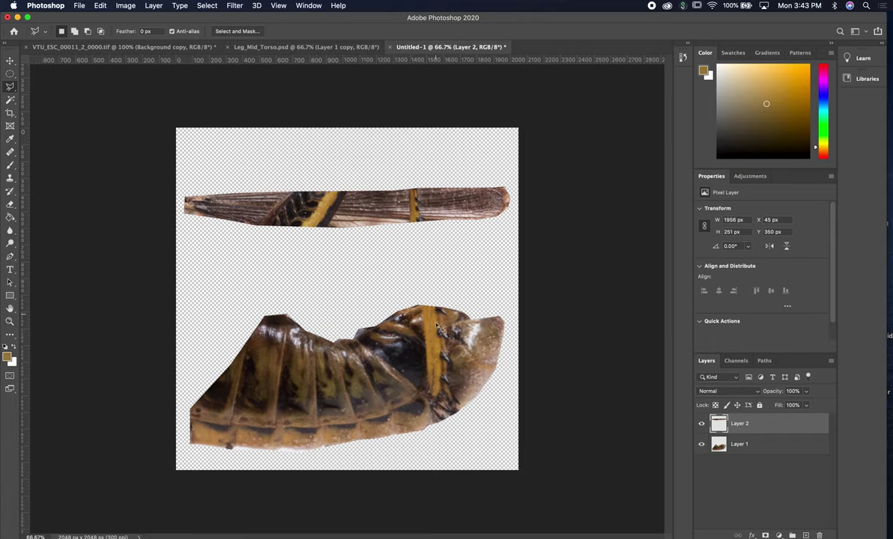
# Clone neighbouring wing texture over the middle of the narrow yellow stripe on the wing piece with the Clone Stamp
pyautogui.click(10, 320)
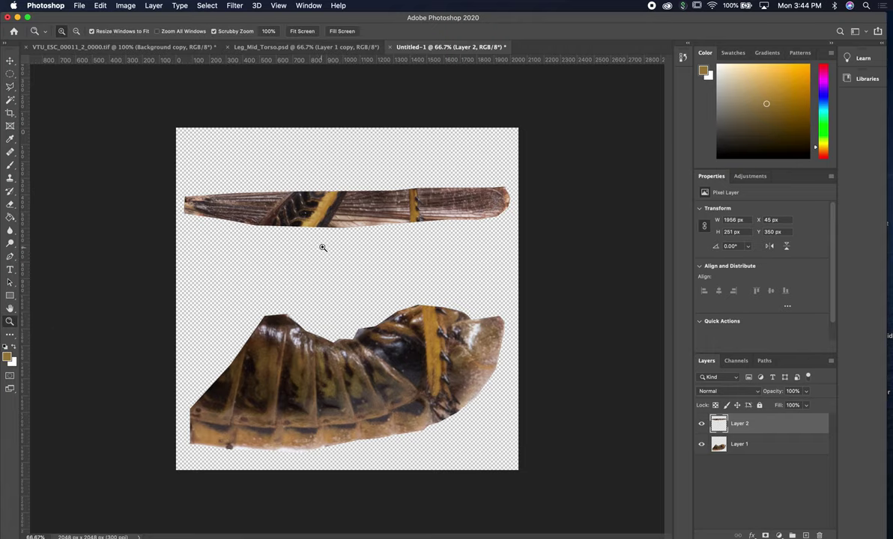
pyautogui.click(317, 200)
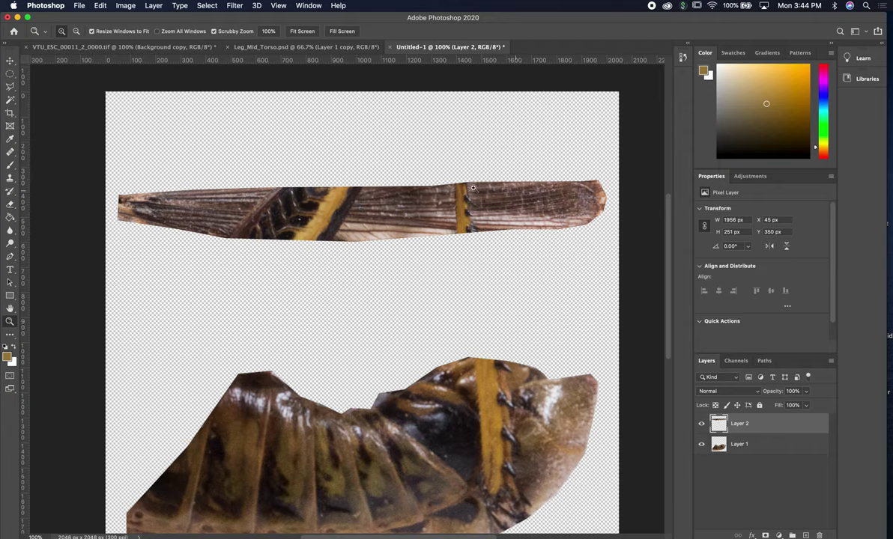
pyautogui.click(10, 176)
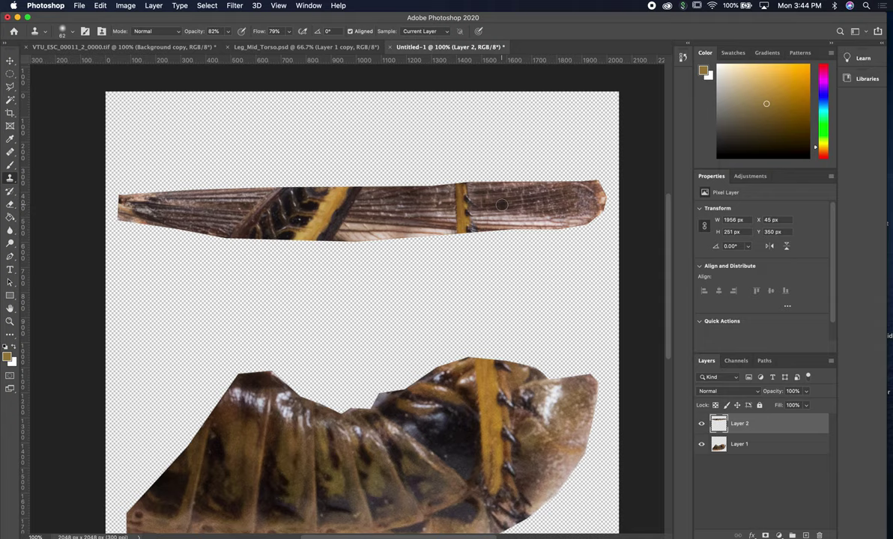
pyautogui.keyDown('alt'); pyautogui.click(500, 205); pyautogui.keyUp('alt')
pyautogui.keyDown('alt'); pyautogui.click(490, 203); pyautogui.keyUp('alt')
pyautogui.moveTo(474, 204)
pyautogui.mouseDown()
pyautogui.moveTo(421, 206)
pyautogui.moveTo(461, 205)
pyautogui.mouseUp()
pyautogui.keyDown('alt'); pyautogui.click(436, 206); pyautogui.keyUp('alt')
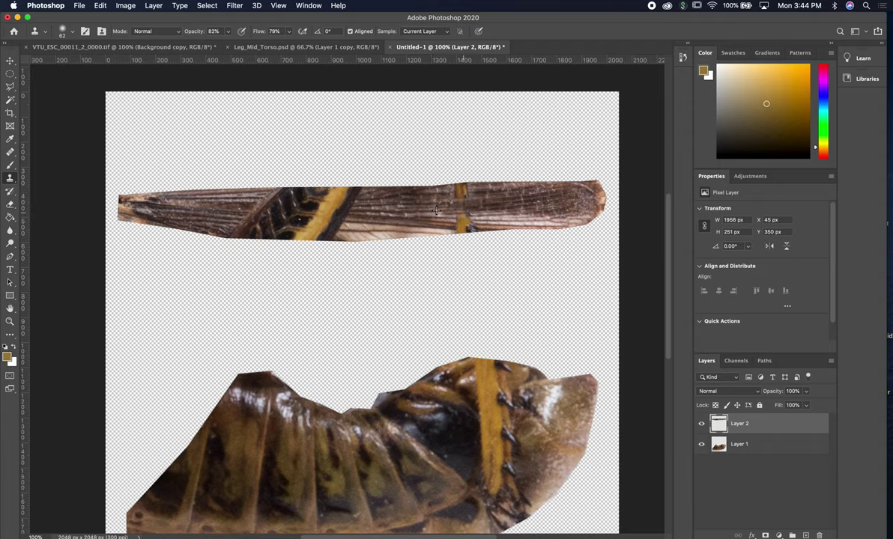
pyautogui.moveTo(451, 213); pyautogui.dragTo(465, 212)
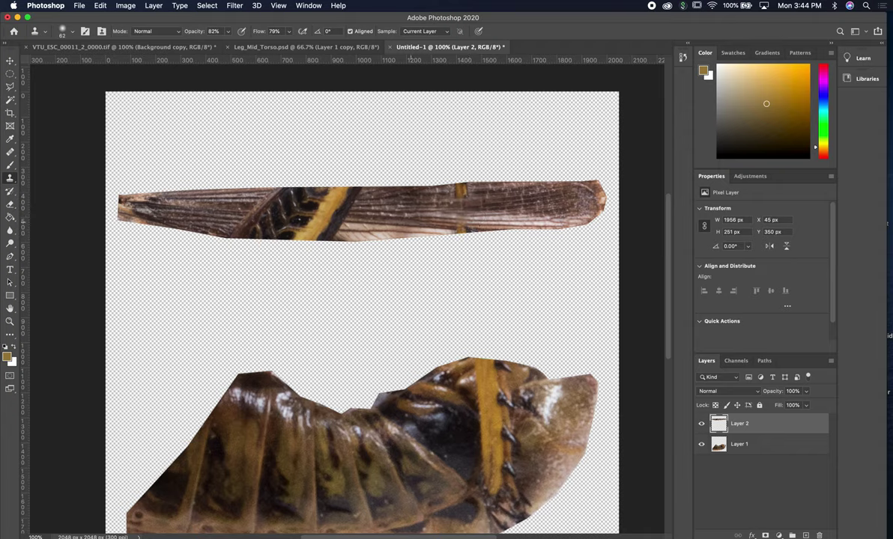
# Cover the remaining lower and upper ends of the narrow yellow stripe with cloned wing texture
pyautogui.keyDown('alt'); pyautogui.click(444, 224); pyautogui.keyUp('alt')
pyautogui.click(481, 223)
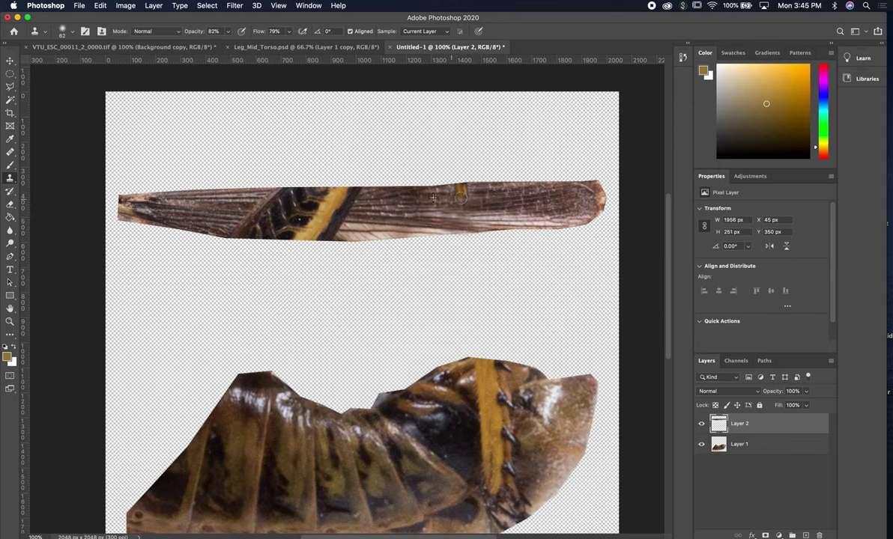
pyautogui.keyDown('alt'); pyautogui.click(494, 190); pyautogui.keyUp('alt')
pyautogui.moveTo(470, 191)
pyautogui.mouseDown()
pyautogui.moveTo(443, 194)
pyautogui.moveTo(427, 177)
pyautogui.moveTo(524, 178)
pyautogui.moveTo(509, 213)
pyautogui.mouseUp()
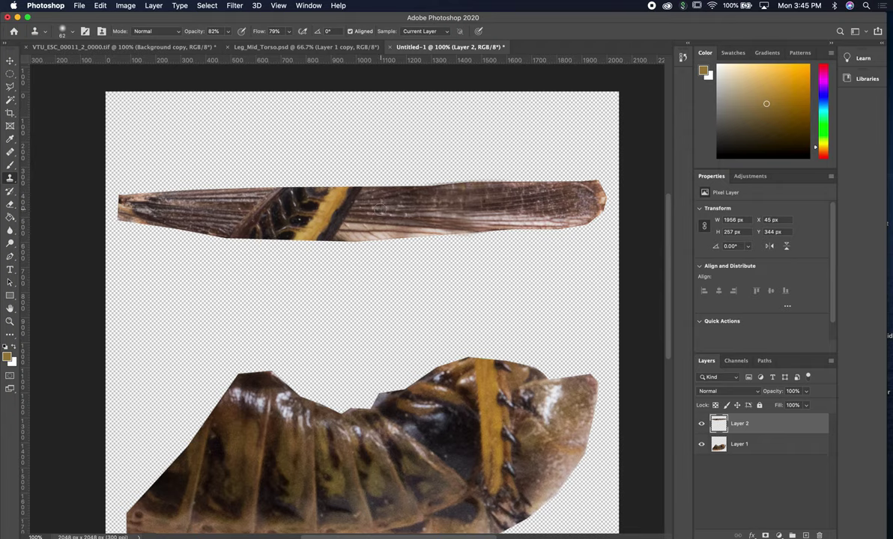
# Clone wing texture from the right over the wide diagonal yellow band of the leg crossing the wing piece
pyautogui.moveTo(358, 209); pyautogui.dragTo(307, 206)
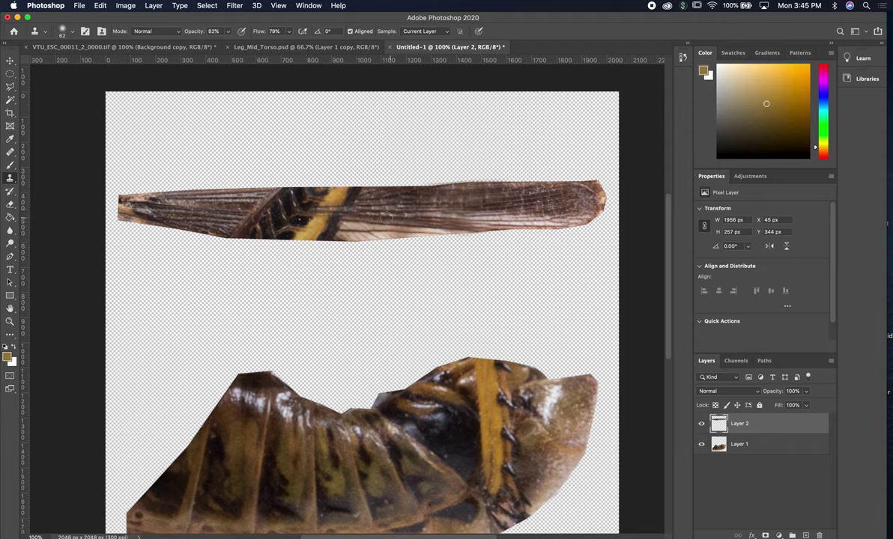
pyautogui.moveTo(385, 218); pyautogui.dragTo(309, 217)
pyautogui.moveTo(369, 196)
pyautogui.mouseDown()
pyautogui.moveTo(325, 199)
pyautogui.moveTo(402, 201)
pyautogui.moveTo(322, 203)
pyautogui.moveTo(353, 193)
pyautogui.moveTo(327, 192)
pyautogui.mouseUp()
pyautogui.keyDown('alt'); pyautogui.click(371, 191); pyautogui.keyUp('alt')
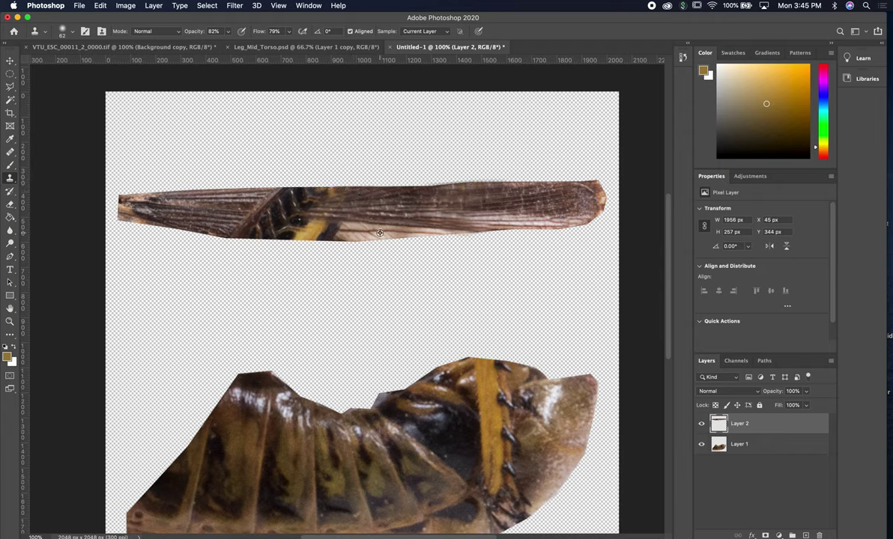
pyautogui.moveTo(344, 232)
pyautogui.mouseDown()
pyautogui.moveTo(358, 232)
pyautogui.moveTo(332, 231)
pyautogui.moveTo(363, 212)
pyautogui.moveTo(289, 210)
pyautogui.moveTo(334, 222)
pyautogui.moveTo(295, 221)
pyautogui.moveTo(365, 235)
pyautogui.moveTo(295, 219)
pyautogui.moveTo(323, 228)
pyautogui.mouseUp()
pyautogui.keyDown('alt'); pyautogui.click(369, 229); pyautogui.keyUp('alt')
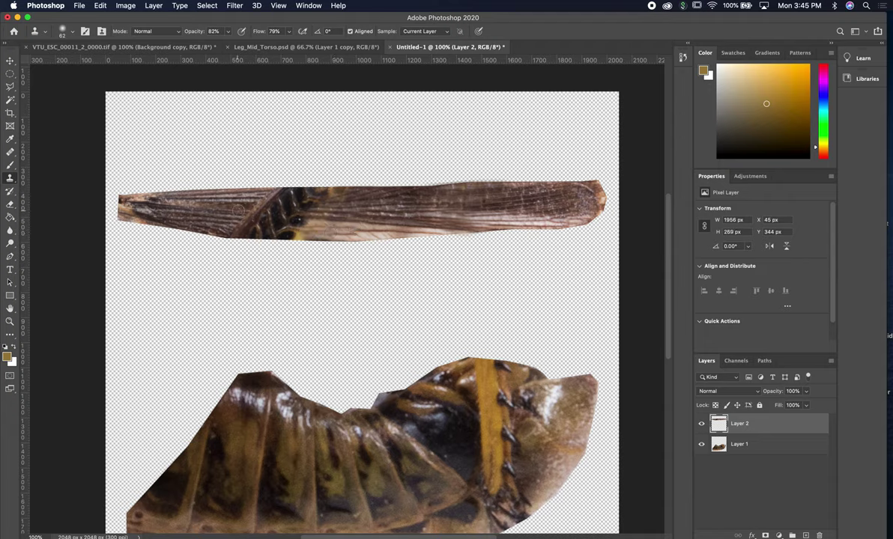
# Clone texture from the wing's narrow left part over the dark patterned leg section beside the former yellow band
pyautogui.moveTo(264, 212)
pyautogui.mouseDown()
pyautogui.moveTo(287, 206)
pyautogui.moveTo(279, 195)
pyautogui.moveTo(299, 197)
pyautogui.moveTo(270, 185)
pyautogui.moveTo(297, 186)
pyautogui.moveTo(212, 195)
pyautogui.moveTo(260, 214)
pyautogui.moveTo(273, 197)
pyautogui.moveTo(233, 204)
pyautogui.moveTo(251, 219)
pyautogui.moveTo(273, 208)
pyautogui.moveTo(248, 225)
pyautogui.moveTo(278, 224)
pyautogui.mouseUp()
pyautogui.keyDown('alt'); pyautogui.click(216, 190); pyautogui.keyUp('alt')
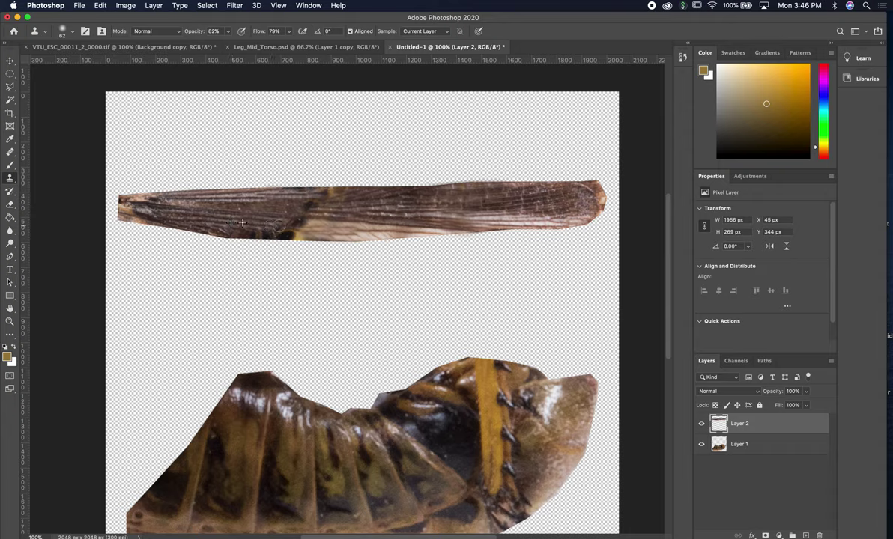
pyautogui.keyDown('alt'); pyautogui.click(205, 223); pyautogui.keyUp('alt')
pyautogui.moveTo(217, 225)
pyautogui.mouseDown()
pyautogui.moveTo(277, 233)
pyautogui.moveTo(239, 214)
pyautogui.moveTo(334, 235)
pyautogui.moveTo(273, 219)
pyautogui.moveTo(247, 223)
pyautogui.moveTo(255, 219)
pyautogui.mouseUp()
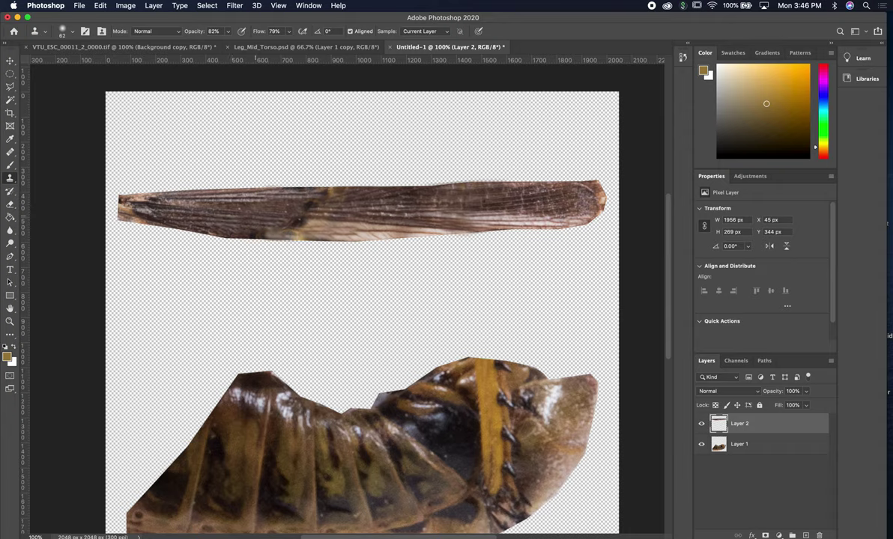
# Lower the Clone Stamp flow to 35% and blend away the leftover dark and yellow spots in the wing's middle
pyautogui.click(289, 31)
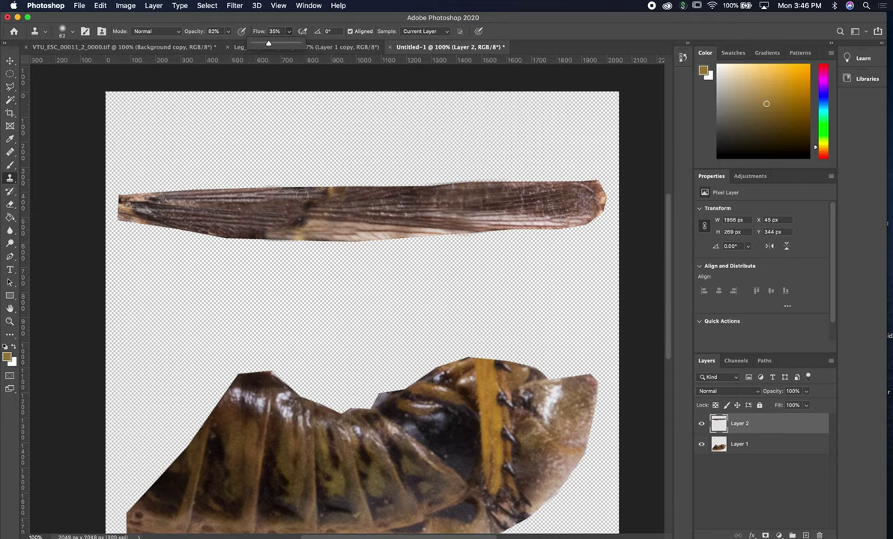
pyautogui.keyDown('alt'); pyautogui.click(354, 209); pyautogui.keyUp('alt')
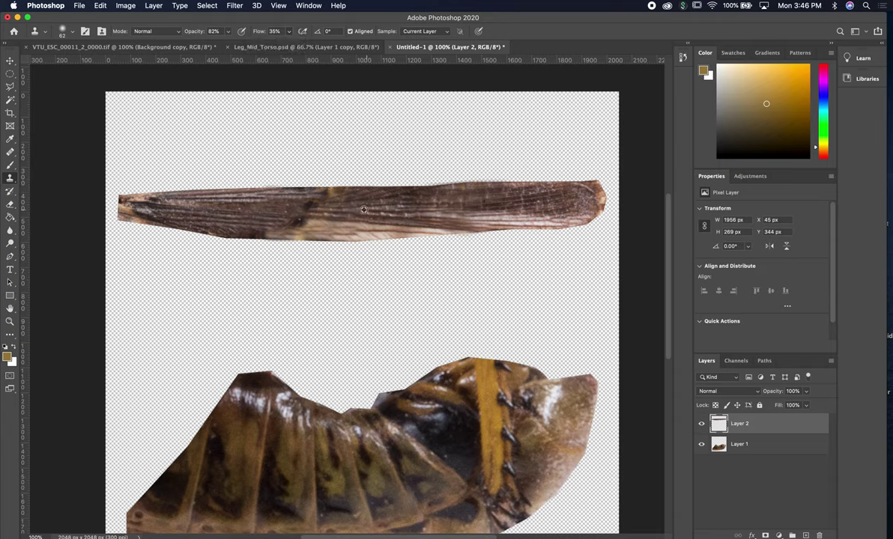
pyautogui.moveTo(309, 208); pyautogui.dragTo(302, 208)
pyautogui.keyDown('alt'); pyautogui.click(363, 203); pyautogui.keyUp('alt')
pyautogui.moveTo(315, 203)
pyautogui.mouseDown()
pyautogui.moveTo(355, 191)
pyautogui.moveTo(278, 198)
pyautogui.moveTo(336, 193)
pyautogui.mouseUp()
pyautogui.keyDown('alt'); pyautogui.click(289, 195); pyautogui.keyUp('alt')
pyautogui.moveTo(295, 218)
pyautogui.mouseDown()
pyautogui.moveTo(314, 219)
pyautogui.moveTo(310, 206)
pyautogui.mouseUp()
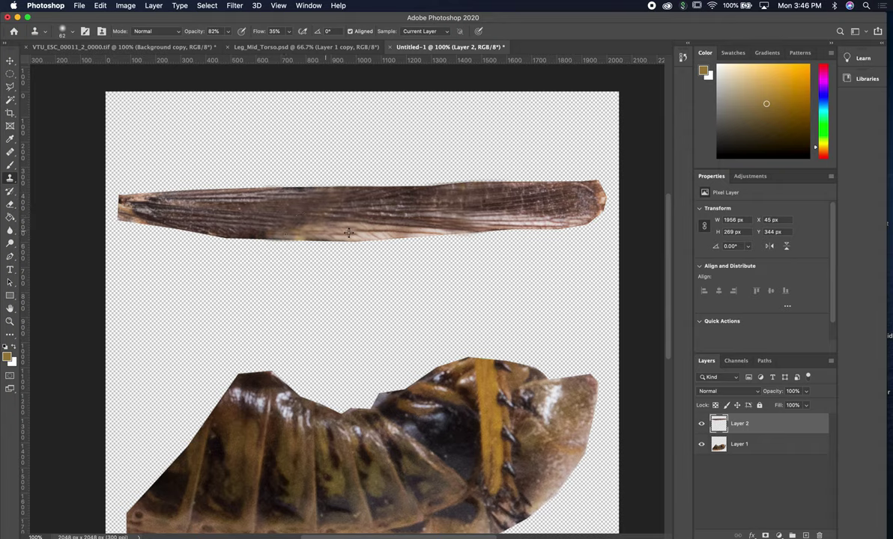
# Blend the yellowish patch along the wing's lower middle edge using texture cloned from its left part
pyautogui.keyDown('alt'); pyautogui.click(217, 218); pyautogui.keyUp('alt')
pyautogui.moveTo(265, 227); pyautogui.dragTo(312, 227)
pyautogui.keyDown('alt'); pyautogui.click(237, 226); pyautogui.keyUp('alt')
pyautogui.moveTo(281, 223)
pyautogui.mouseDown()
pyautogui.moveTo(270, 209)
pyautogui.moveTo(398, 221)
pyautogui.mouseUp()
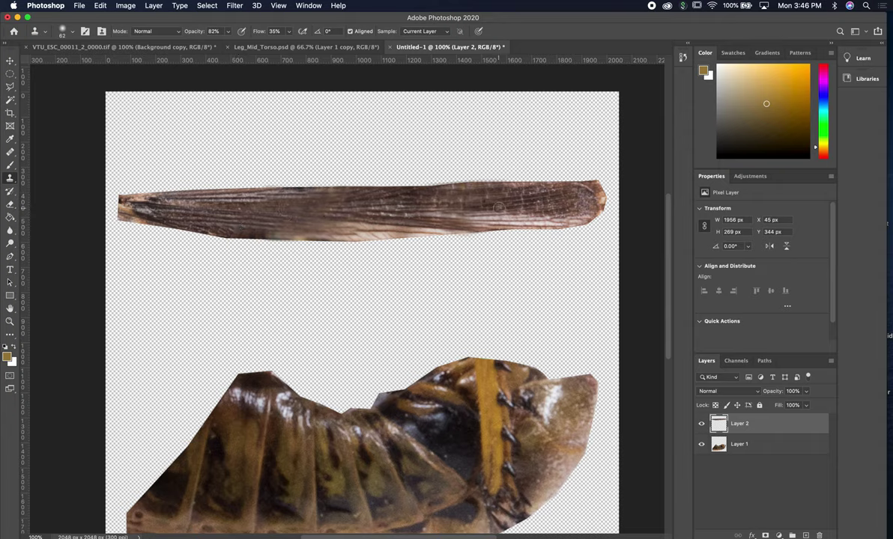
# Move the retouched wing piece straight up to a Y position of about 174 px
pyautogui.hotkey('ctrl', 't')
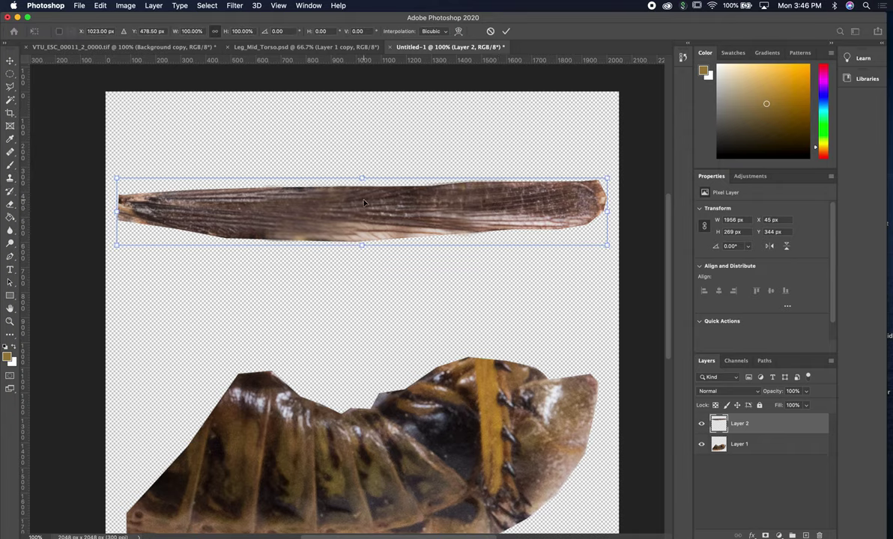
pyautogui.moveTo(364, 208)
pyautogui.mouseDown()
pyautogui.moveTo(365, 160)
pyautogui.moveTo(365, 172)
pyautogui.mouseUp()
pyautogui.press('Return')
pyautogui.press('s')
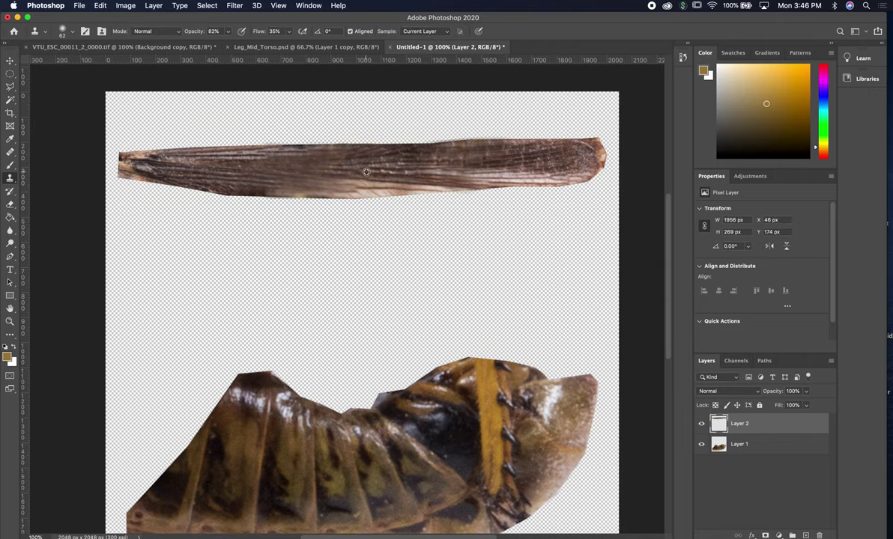
# Duplicate the wing layer within the same document and move the copy directly below the original wing
pyautogui.rightClick(711, 421)
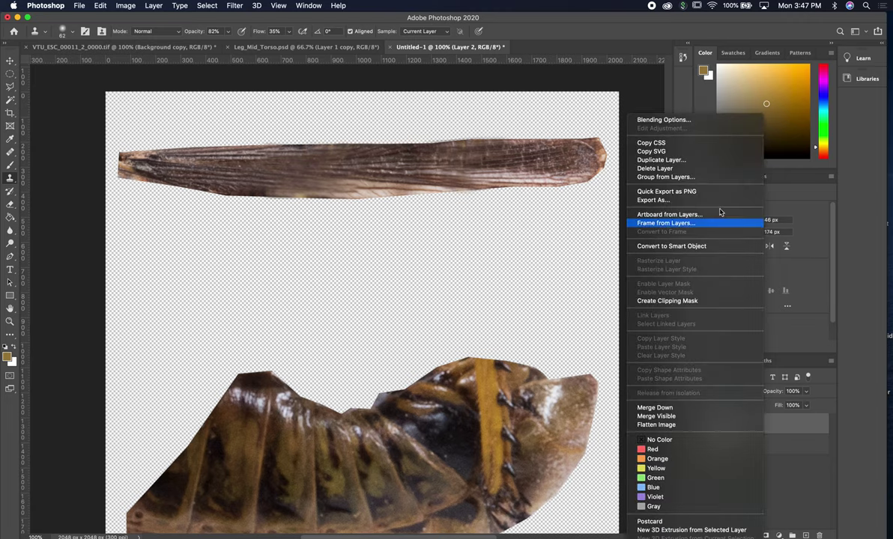
pyautogui.click(708, 160)
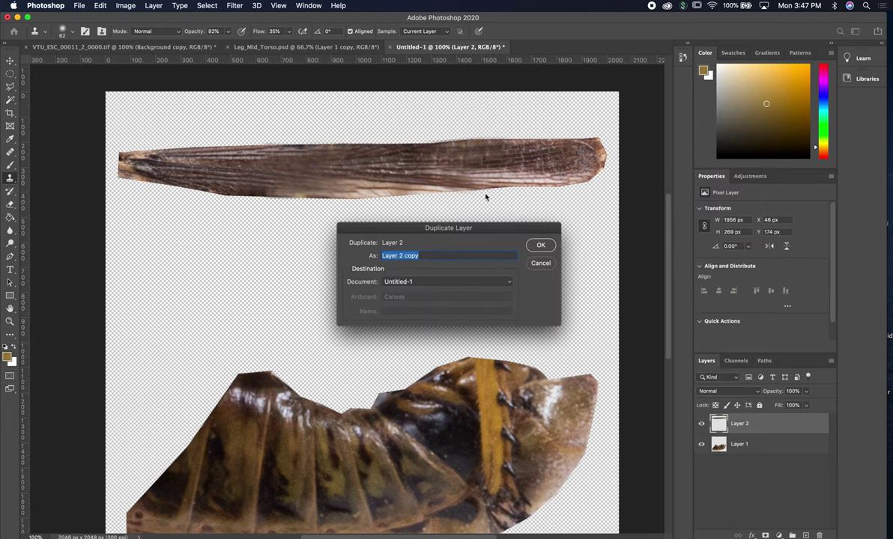
pyautogui.click(527, 247)
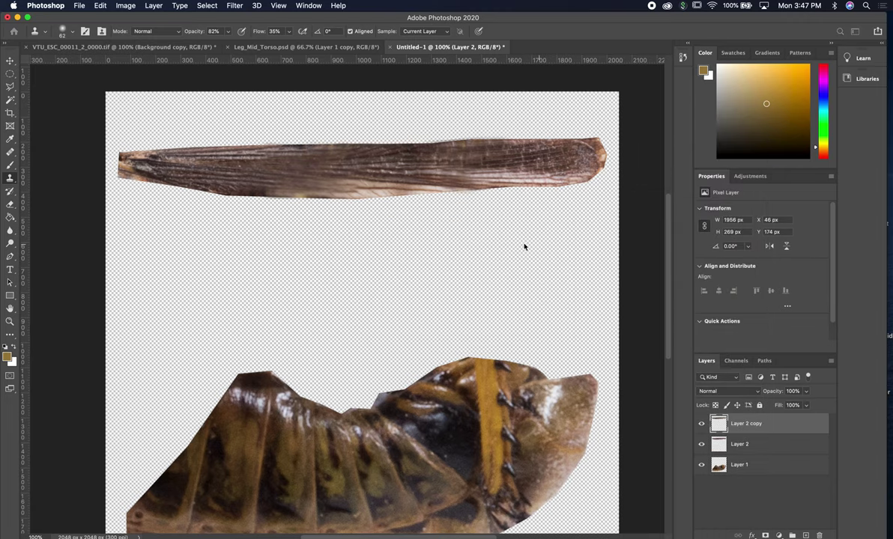
pyautogui.click(10, 60)
pyautogui.moveTo(321, 155); pyautogui.dragTo(334, 259)
# Stretch the wing copy vertically to about 444 px tall while keeping its width
pyautogui.press('super+t')
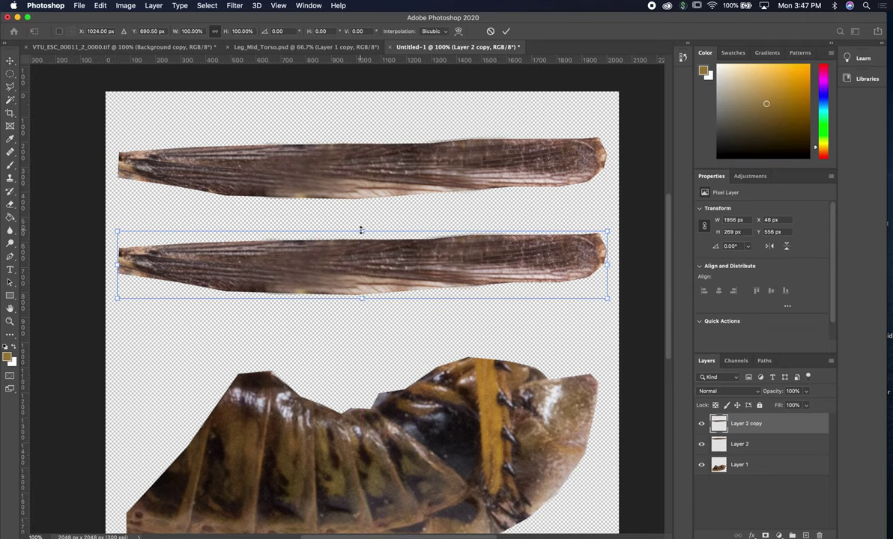
pyautogui.moveTo(360, 229); pyautogui.dragTo(361, 221)
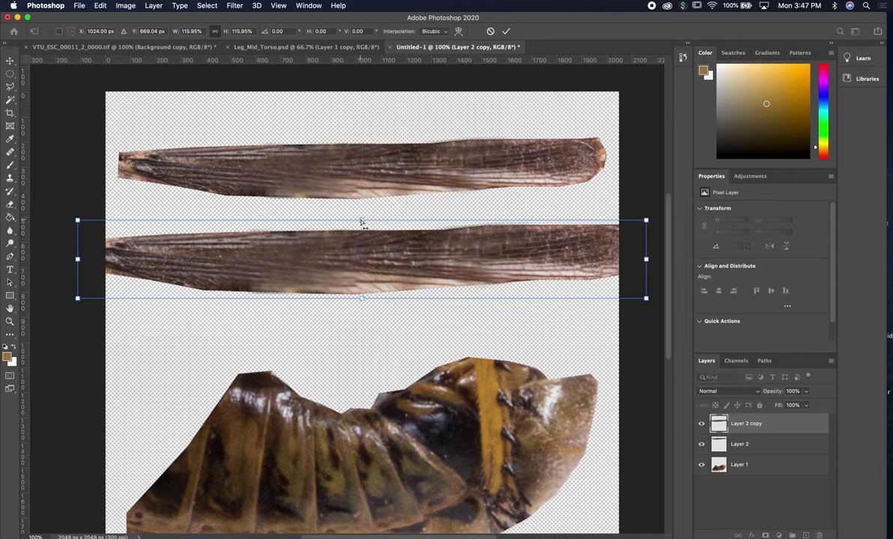
pyautogui.press('super+z')
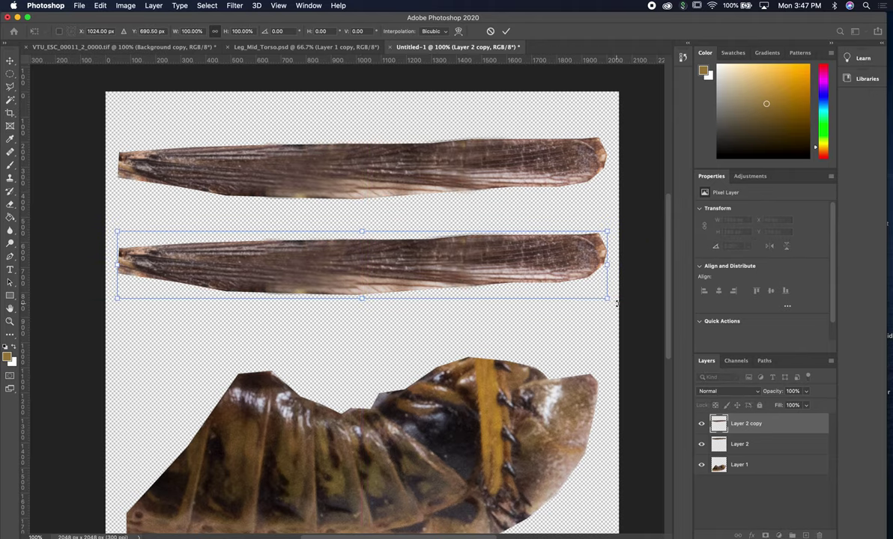
pyautogui.moveTo(359, 298); pyautogui.dragTo(361, 306)
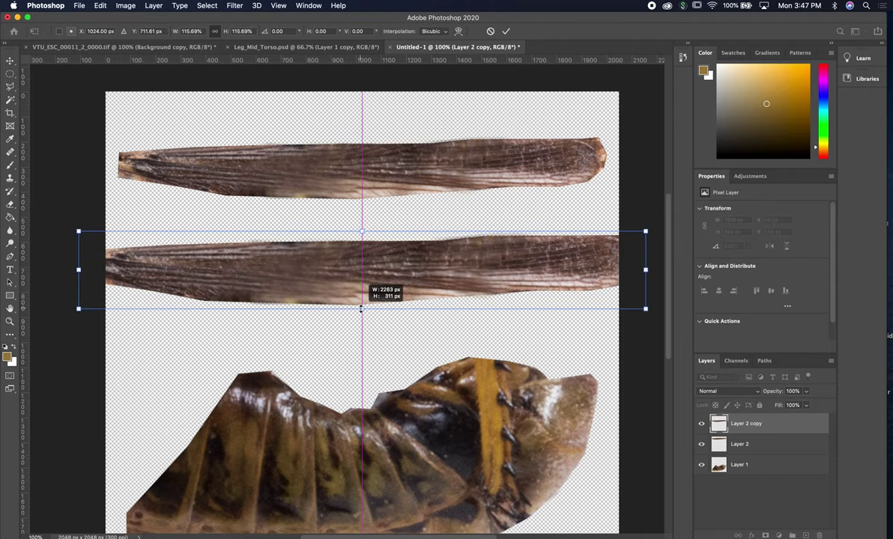
pyautogui.moveTo(361, 308); pyautogui.dragTo(363, 343)
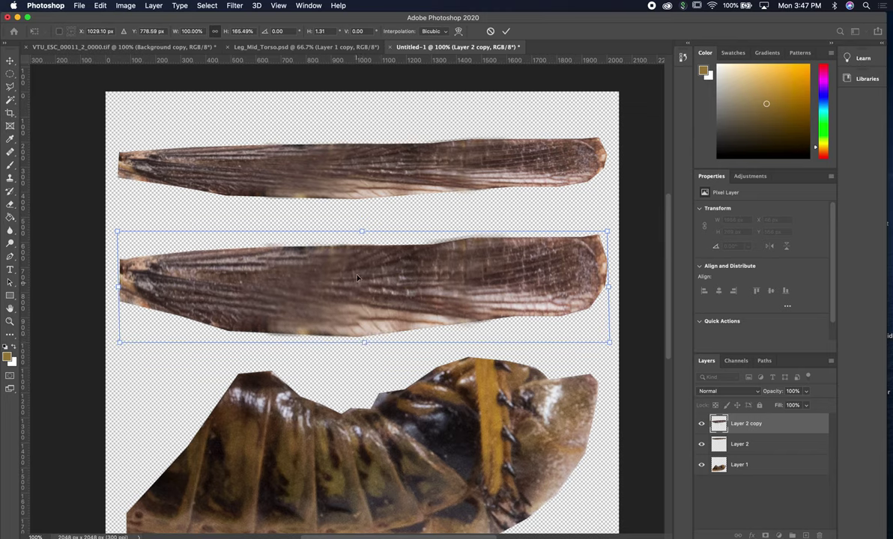
pyautogui.moveTo(365, 233)
pyautogui.mouseDown()
pyautogui.moveTo(365, 221)
pyautogui.moveTo(365, 232)
pyautogui.mouseUp()
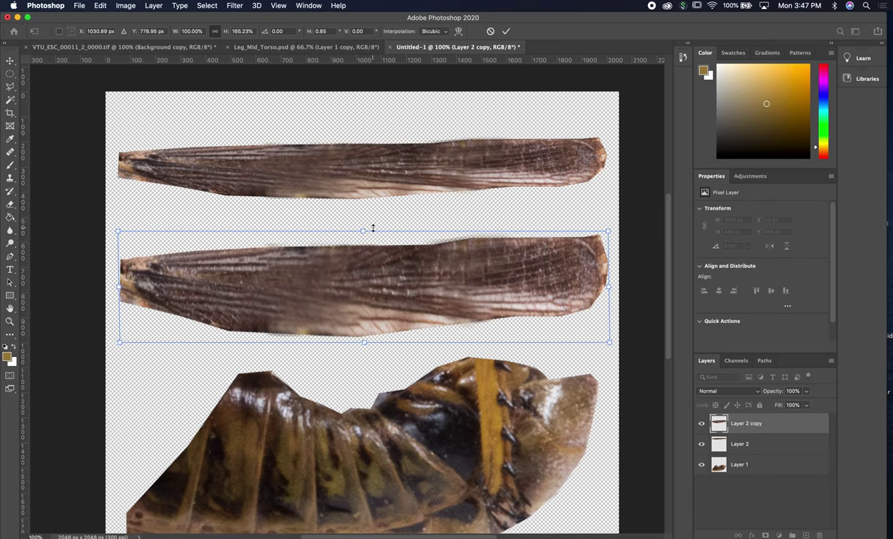
pyautogui.press('Return')
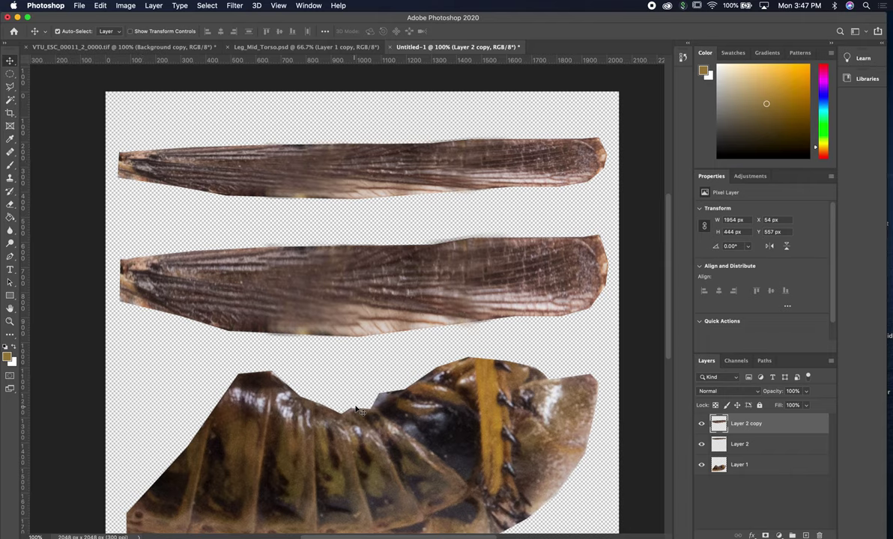
# Clone over the highlight on the abdomen's upper left peak, using an 89 px Clone Stamp on Layer 1
pyautogui.scroll(-5, 358, 410)
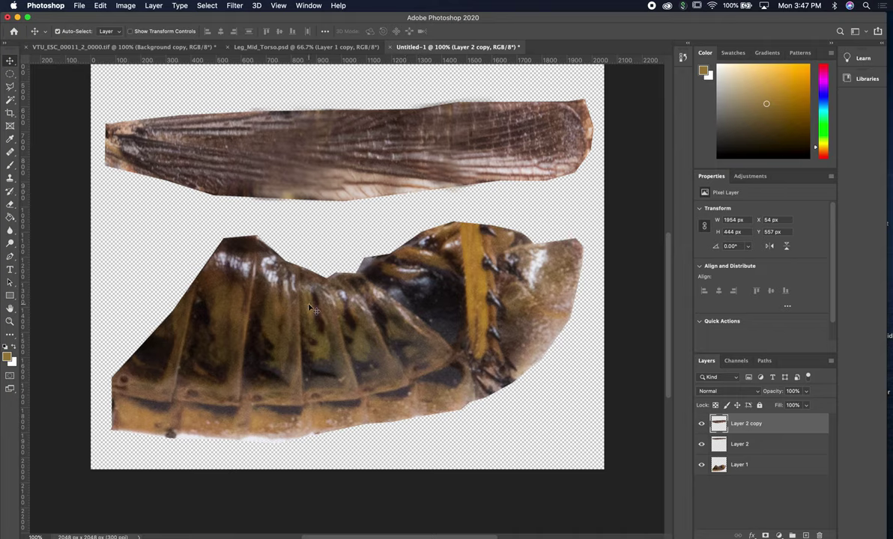
pyautogui.click(10, 178)
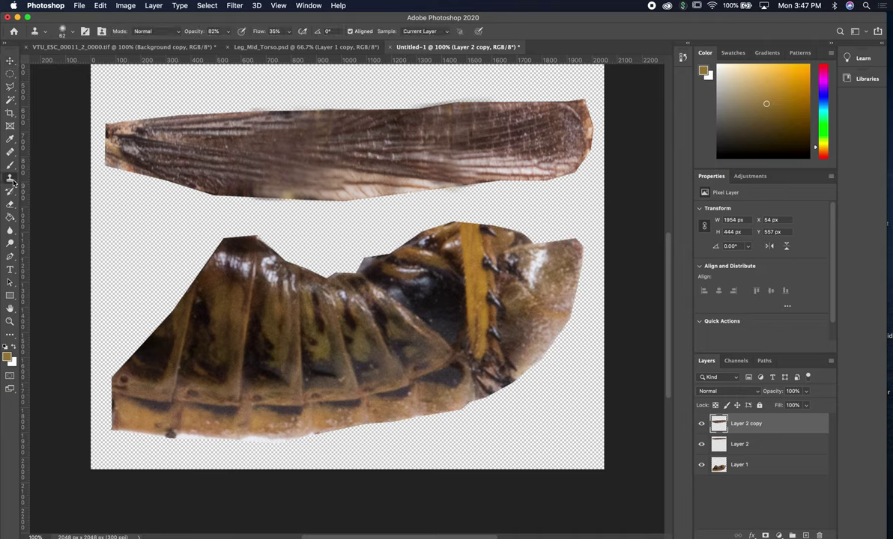
pyautogui.click(779, 470)
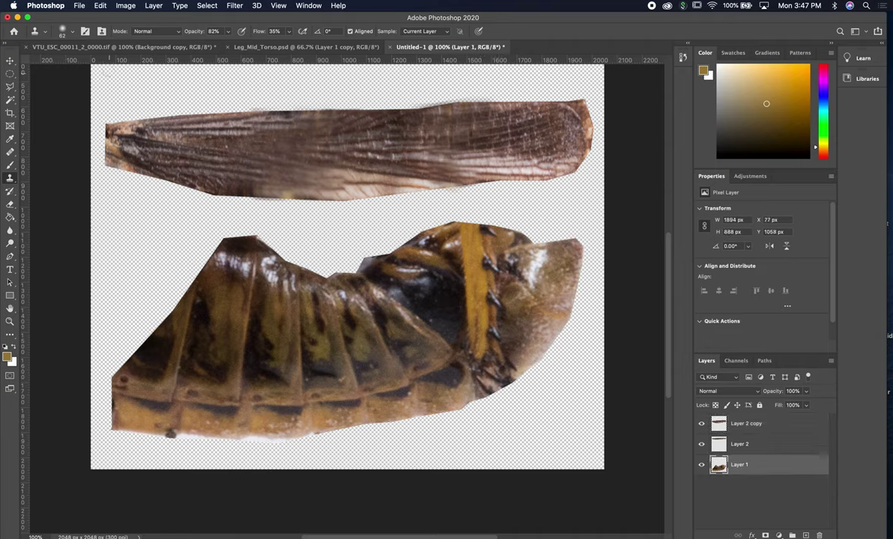
pyautogui.click(70, 32)
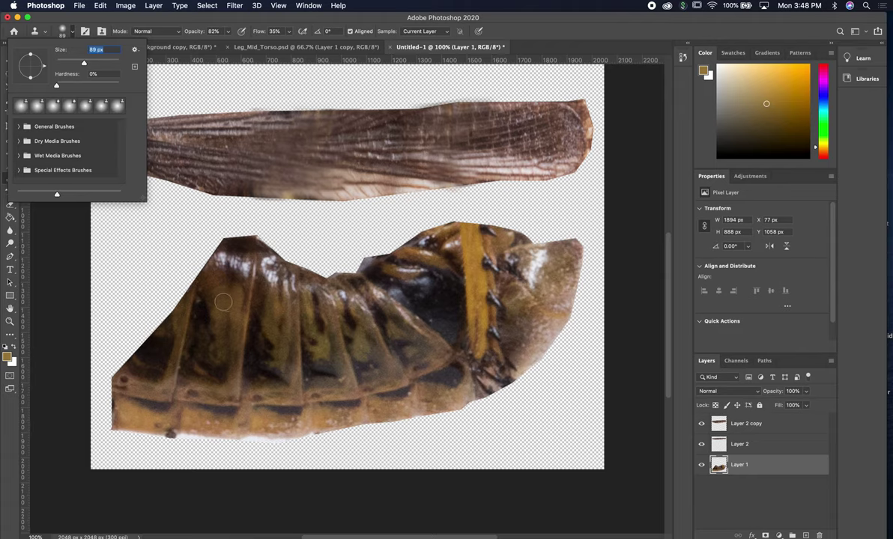
pyautogui.click(222, 302)
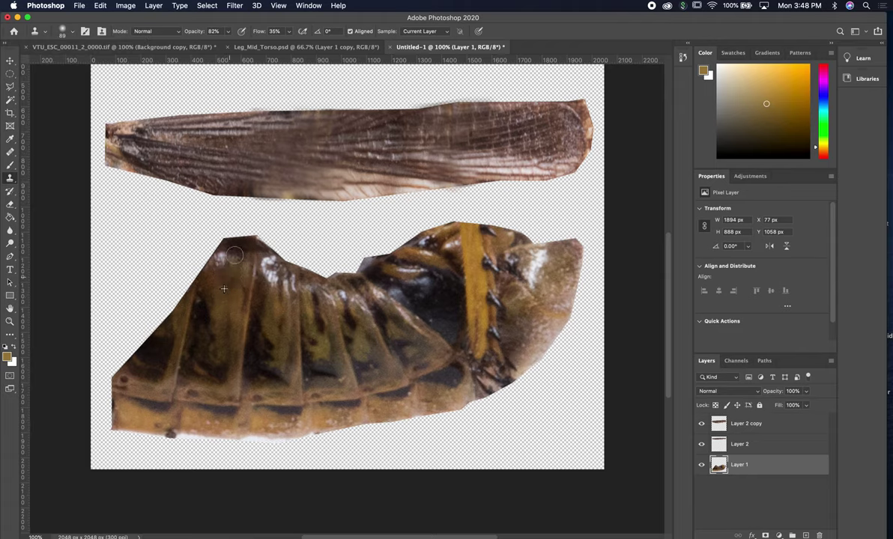
pyautogui.moveTo(220, 255); pyautogui.dragTo(213, 267)
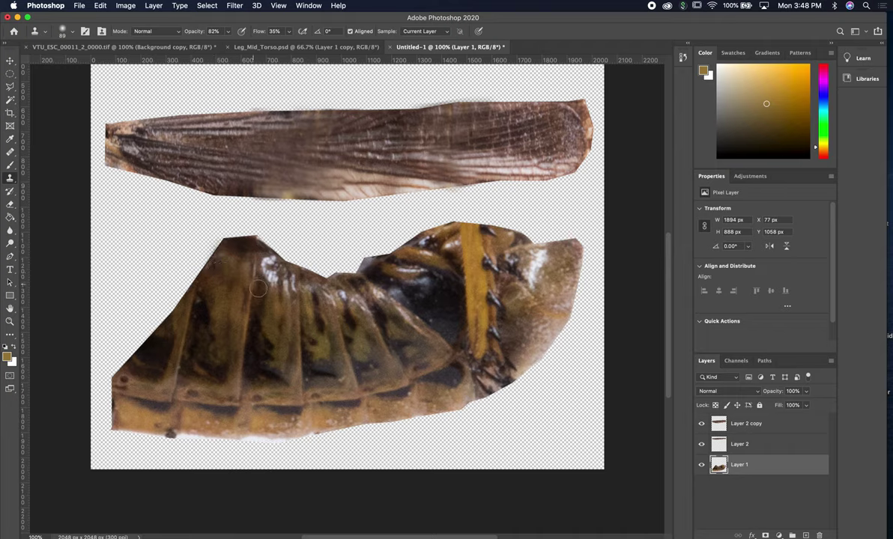
# Clone brown texture over the white highlights along the abdomen's upper ridge, just right of its peak
pyautogui.keyDown('alt'); pyautogui.click(277, 308); pyautogui.keyUp('alt')
pyautogui.moveTo(283, 284)
pyautogui.mouseDown()
pyautogui.moveTo(253, 306)
pyautogui.moveTo(268, 262)
pyautogui.moveTo(269, 293)
pyautogui.moveTo(276, 284)
pyautogui.moveTo(331, 302)
pyautogui.moveTo(331, 291)
pyautogui.moveTo(328, 310)
pyautogui.moveTo(306, 293)
pyautogui.moveTo(358, 332)
pyautogui.moveTo(343, 296)
pyautogui.moveTo(362, 348)
pyautogui.moveTo(362, 332)
pyautogui.moveTo(322, 327)
pyautogui.moveTo(331, 301)
pyautogui.moveTo(337, 322)
pyautogui.moveTo(330, 293)
pyautogui.moveTo(284, 339)
pyautogui.moveTo(298, 279)
pyautogui.moveTo(254, 276)
pyautogui.moveTo(257, 255)
pyautogui.moveTo(248, 279)
pyautogui.moveTo(281, 263)
pyautogui.mouseUp()
pyautogui.keyDown('alt'); pyautogui.click(266, 307); pyautogui.keyUp('alt')
pyautogui.keyDown('alt'); pyautogui.click(324, 325); pyautogui.keyUp('alt')
pyautogui.keyDown('alt'); pyautogui.click(284, 313); pyautogui.keyUp('alt')
pyautogui.keyDown('alt'); pyautogui.click(240, 283); pyautogui.keyUp('alt')
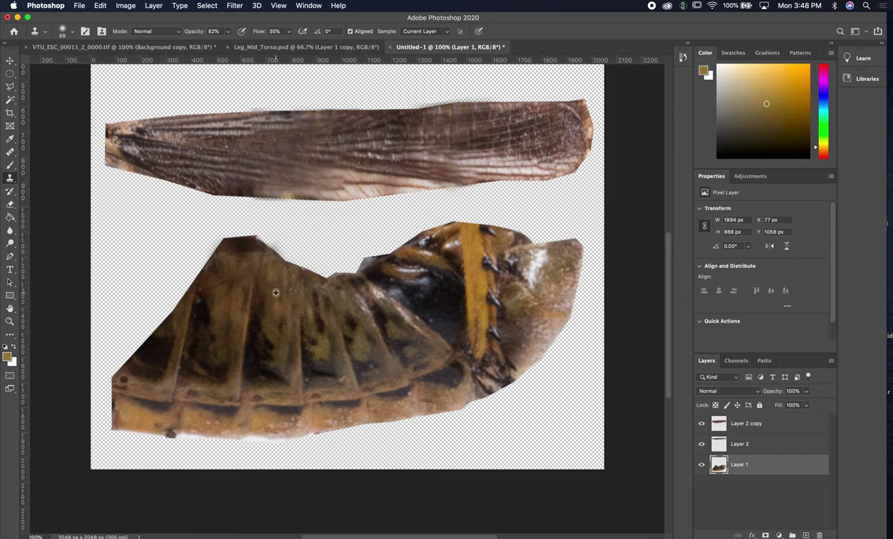
# Blend out the upper part of the segment line running down from the abdomen's peak
pyautogui.moveTo(274, 297)
pyautogui.mouseDown()
pyautogui.moveTo(253, 295)
pyautogui.moveTo(218, 326)
pyautogui.moveTo(229, 271)
pyautogui.moveTo(239, 285)
pyautogui.moveTo(254, 288)
pyautogui.moveTo(254, 277)
pyautogui.mouseUp()
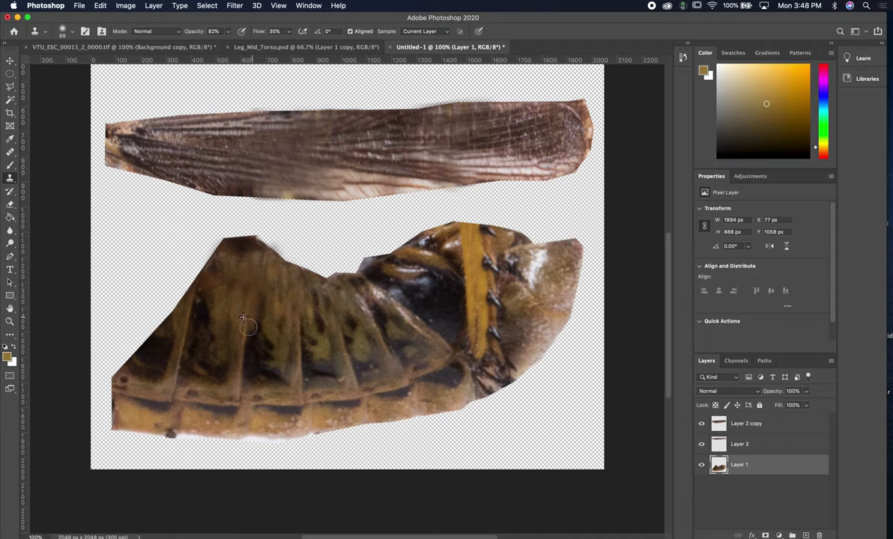
pyautogui.keyDown('alt'); pyautogui.click(240, 304); pyautogui.keyUp('alt')
pyautogui.moveTo(266, 309); pyautogui.dragTo(258, 298)
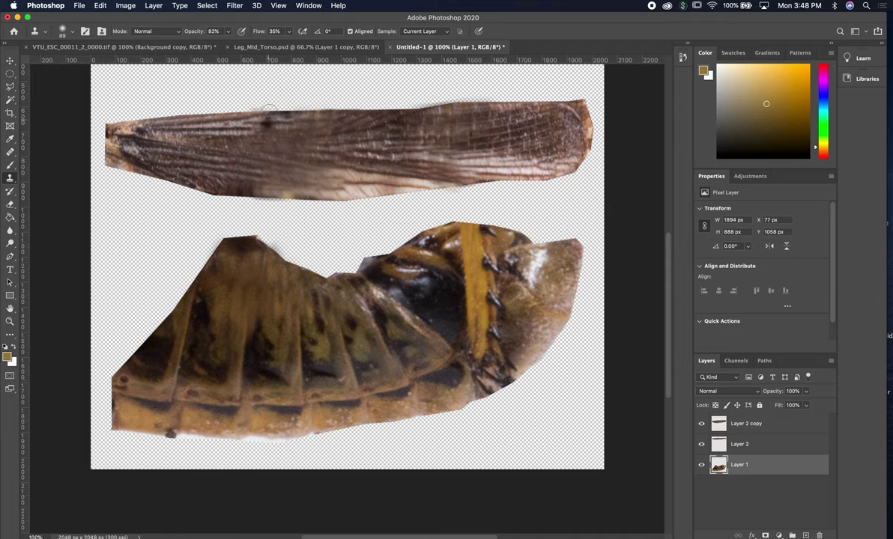
# Lower the Clone Stamp opacity to 58% and blend that segment line away down to the abdomen's lower band
pyautogui.click(227, 32)
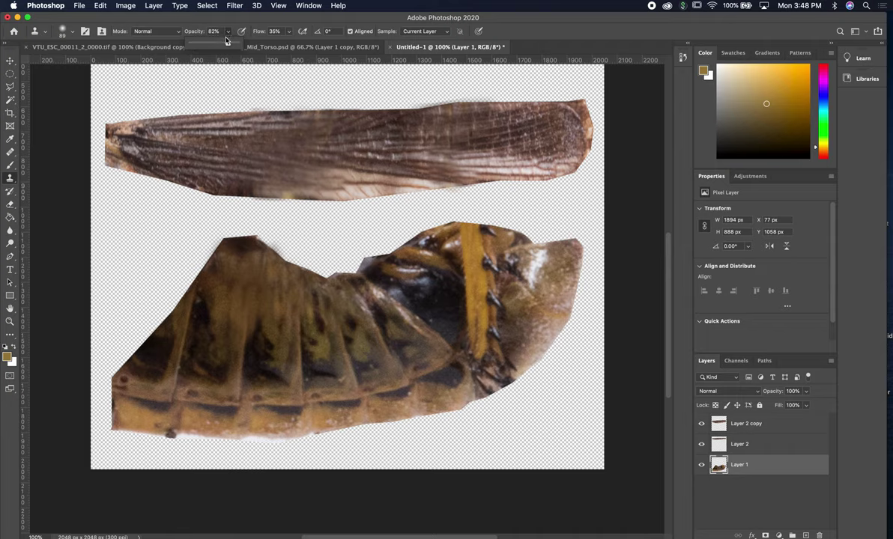
pyautogui.keyDown('alt'); pyautogui.click(263, 374); pyautogui.keyUp('alt')
pyautogui.moveTo(248, 364)
pyautogui.mouseDown()
pyautogui.moveTo(236, 384)
pyautogui.moveTo(225, 344)
pyautogui.moveTo(212, 368)
pyautogui.moveTo(234, 382)
pyautogui.moveTo(231, 358)
pyautogui.mouseUp()
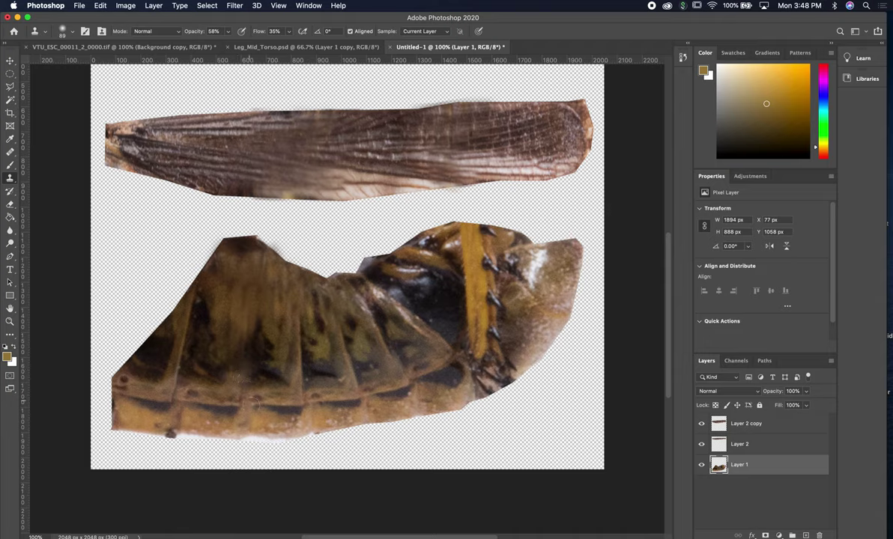
pyautogui.moveTo(249, 412); pyautogui.dragTo(242, 404)
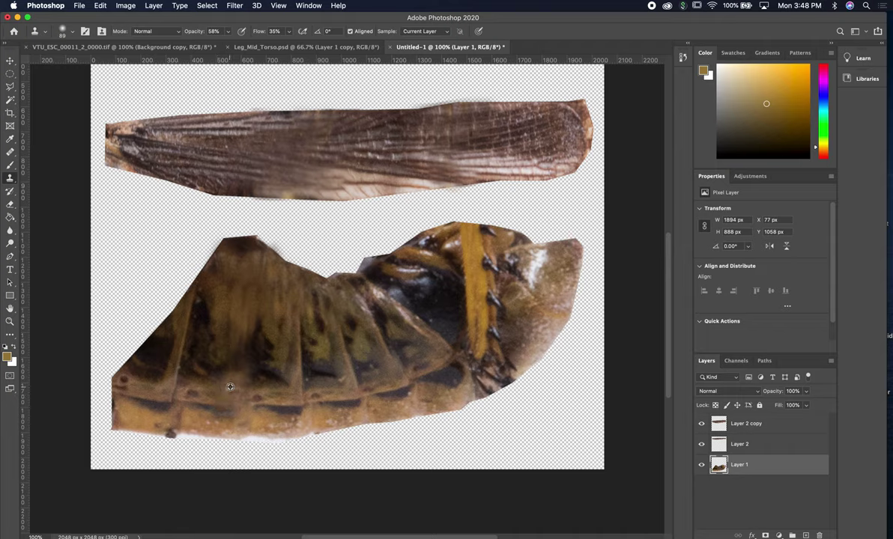
pyautogui.keyDown('alt'); pyautogui.click(250, 402); pyautogui.keyUp('alt')
pyautogui.moveTo(268, 399)
pyautogui.mouseDown()
pyautogui.moveTo(266, 414)
pyautogui.moveTo(257, 405)
pyautogui.mouseUp()
pyautogui.keyDown('alt'); pyautogui.click(250, 418); pyautogui.keyUp('alt')
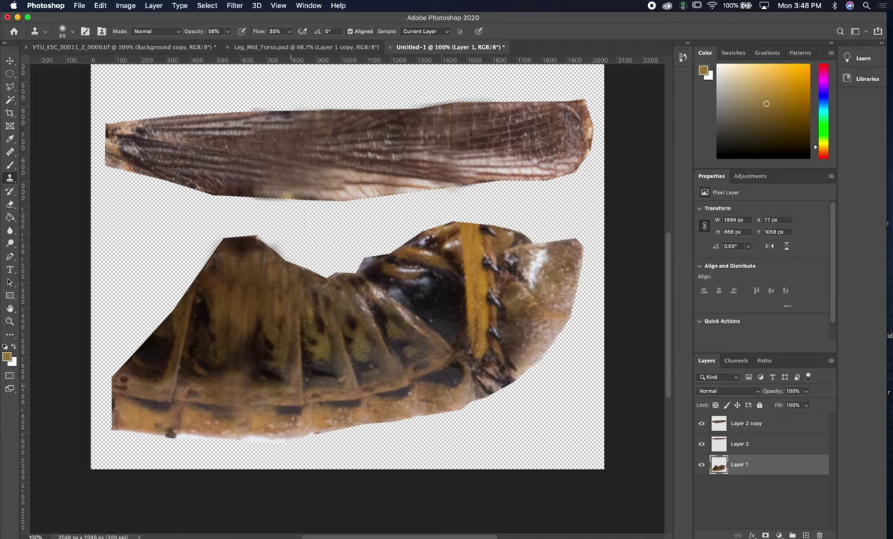
# Clone over the next segment line in the middle of the abdomen, from the lower band to the upper edge
pyautogui.keyDown('alt'); pyautogui.click(287, 394); pyautogui.keyUp('alt')
pyautogui.moveTo(288, 406); pyautogui.dragTo(279, 408)
pyautogui.moveTo(275, 374)
pyautogui.mouseDown()
pyautogui.moveTo(284, 400)
pyautogui.moveTo(303, 378)
pyautogui.moveTo(278, 326)
pyautogui.moveTo(295, 319)
pyautogui.moveTo(274, 299)
pyautogui.moveTo(277, 329)
pyautogui.moveTo(305, 365)
pyautogui.moveTo(269, 294)
pyautogui.moveTo(300, 330)
pyautogui.moveTo(288, 289)
pyautogui.moveTo(285, 331)
pyautogui.moveTo(286, 307)
pyautogui.moveTo(298, 322)
pyautogui.moveTo(309, 308)
pyautogui.moveTo(308, 316)
pyautogui.moveTo(339, 313)
pyautogui.moveTo(330, 287)
pyautogui.moveTo(309, 273)
pyautogui.moveTo(332, 301)
pyautogui.mouseUp()
pyautogui.keyDown('alt'); pyautogui.click(289, 397); pyautogui.keyUp('alt')
pyautogui.keyDown('alt'); pyautogui.click(345, 306); pyautogui.keyUp('alt')
pyautogui.keyDown('alt'); pyautogui.click(343, 305); pyautogui.keyUp('alt')
pyautogui.keyDown('alt'); pyautogui.click(339, 304); pyautogui.keyUp('alt')
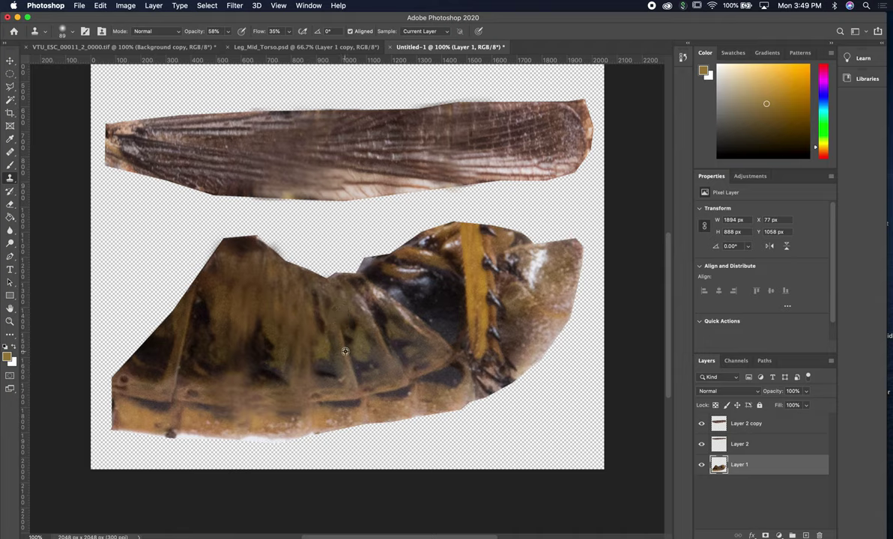
# Blend out the remaining segment lines on the abdomen's right half, including where they meet the lower band
pyautogui.moveTo(328, 358)
pyautogui.mouseDown()
pyautogui.moveTo(322, 364)
pyautogui.moveTo(343, 346)
pyautogui.moveTo(324, 320)
pyautogui.moveTo(333, 337)
pyautogui.moveTo(321, 337)
pyautogui.moveTo(350, 359)
pyautogui.moveTo(356, 386)
pyautogui.moveTo(332, 375)
pyautogui.moveTo(349, 376)
pyautogui.mouseUp()
pyautogui.keyDown('alt'); pyautogui.click(343, 368); pyautogui.keyUp('alt')
pyautogui.keyDown('alt'); pyautogui.click(337, 358); pyautogui.keyUp('alt')
pyautogui.keyDown('alt'); pyautogui.click(370, 410); pyautogui.keyUp('alt')
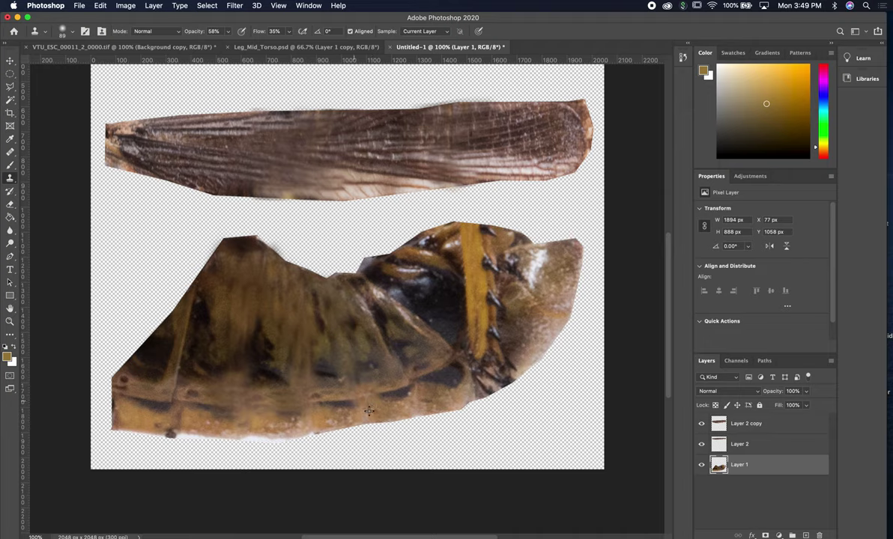
pyautogui.moveTo(354, 401)
pyautogui.mouseDown()
pyautogui.moveTo(333, 400)
pyautogui.moveTo(352, 392)
pyautogui.mouseUp()
pyautogui.keyDown('alt'); pyautogui.click(346, 391); pyautogui.keyUp('alt')
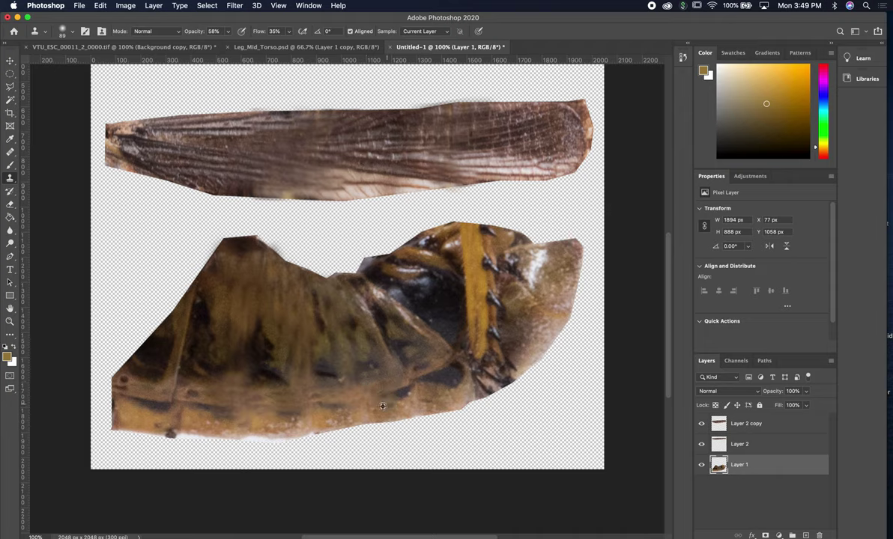
pyautogui.moveTo(382, 406)
pyautogui.mouseDown()
pyautogui.moveTo(404, 382)
pyautogui.moveTo(386, 369)
pyautogui.moveTo(396, 355)
pyautogui.mouseUp()
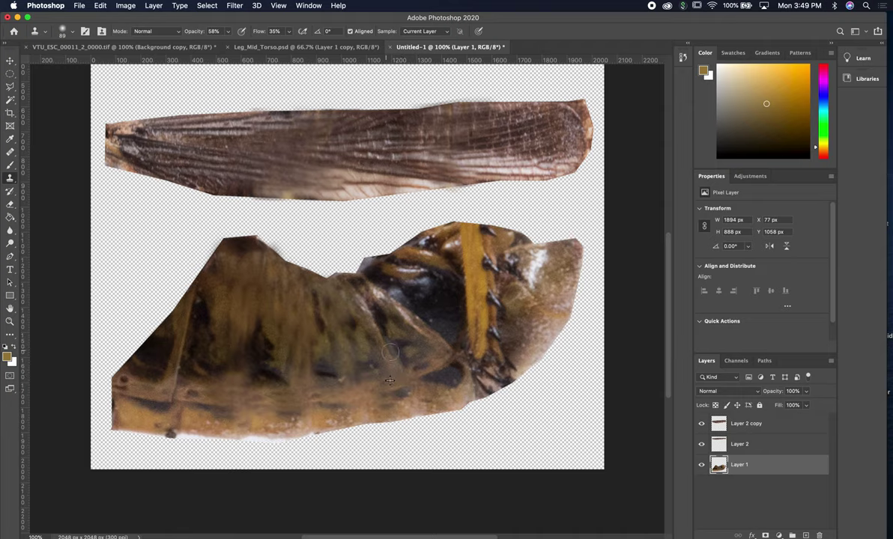
pyautogui.keyDown('alt'); pyautogui.click(359, 322); pyautogui.keyUp('alt')
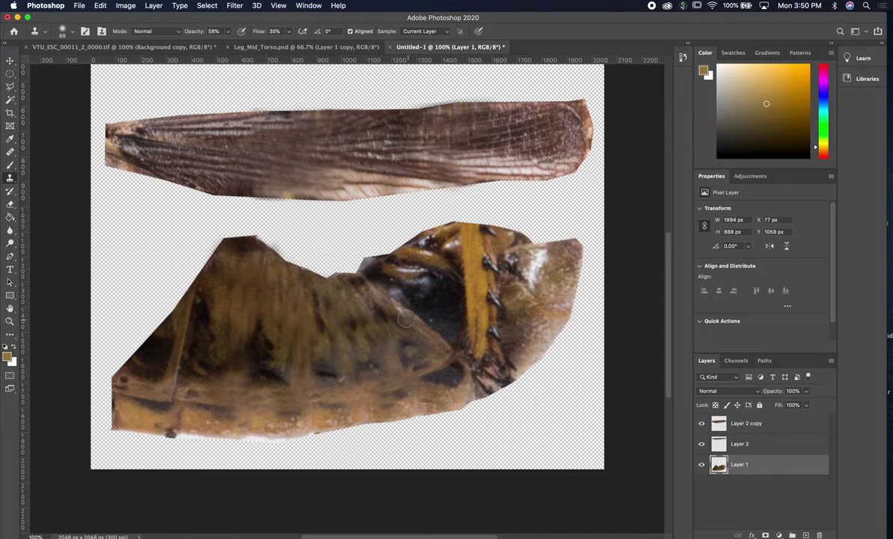
# Clone away the pale diagonal ridge and the highlights around the black patch left of the yellow band
pyautogui.moveTo(403, 317)
pyautogui.mouseDown()
pyautogui.moveTo(432, 342)
pyautogui.moveTo(405, 309)
pyautogui.moveTo(417, 327)
pyautogui.moveTo(386, 301)
pyautogui.moveTo(411, 318)
pyautogui.moveTo(402, 308)
pyautogui.moveTo(430, 300)
pyautogui.moveTo(393, 288)
pyautogui.moveTo(417, 306)
pyautogui.moveTo(410, 302)
pyautogui.moveTo(425, 291)
pyautogui.moveTo(442, 302)
pyautogui.moveTo(418, 279)
pyautogui.moveTo(406, 284)
pyautogui.moveTo(429, 280)
pyautogui.moveTo(421, 283)
pyautogui.moveTo(424, 267)
pyautogui.moveTo(394, 274)
pyautogui.moveTo(441, 268)
pyautogui.moveTo(422, 254)
pyautogui.moveTo(440, 253)
pyautogui.moveTo(427, 246)
pyautogui.moveTo(445, 292)
pyautogui.moveTo(409, 287)
pyautogui.moveTo(396, 269)
pyautogui.moveTo(459, 248)
pyautogui.mouseUp()
pyautogui.keyDown('alt'); pyautogui.click(428, 261); pyautogui.keyUp('alt')
pyautogui.keyDown('alt'); pyautogui.click(443, 269); pyautogui.keyUp('alt')
pyautogui.keyDown('alt'); pyautogui.click(409, 284); pyautogui.keyUp('alt')
pyautogui.keyDown('alt'); pyautogui.click(395, 269); pyautogui.keyUp('alt')
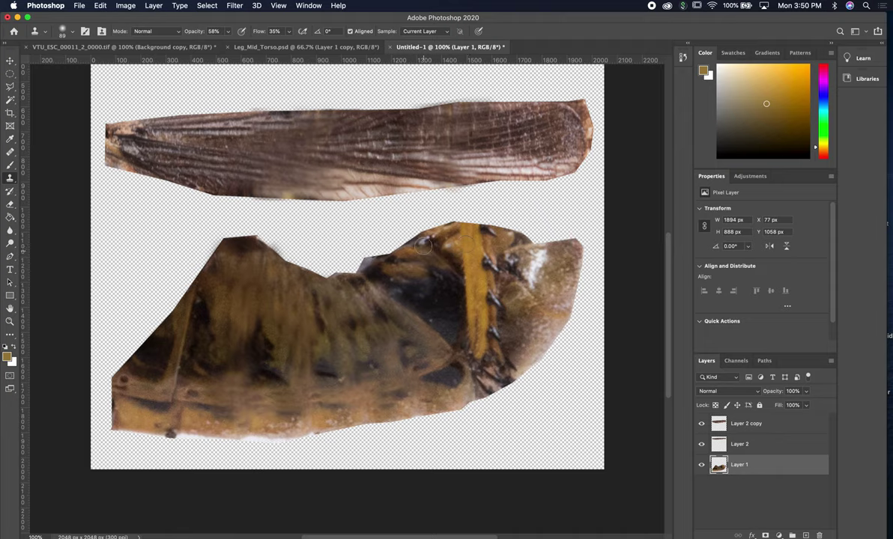
pyautogui.moveTo(423, 244)
pyautogui.mouseDown()
pyautogui.moveTo(393, 228)
pyautogui.moveTo(405, 219)
pyautogui.moveTo(436, 249)
pyautogui.mouseUp()
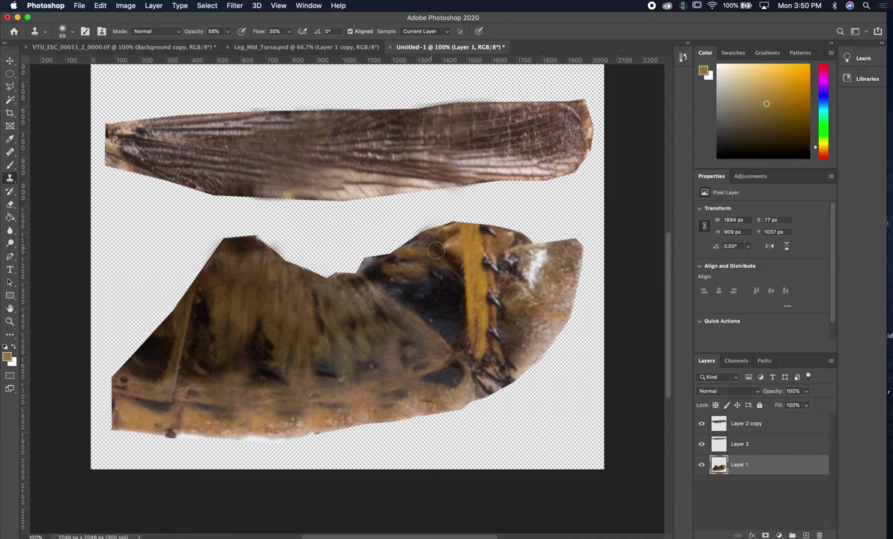
pyautogui.keyDown('alt'); pyautogui.click(437, 267); pyautogui.keyUp('alt')
# Cover the white highlight on the abdomen piece's pale right end with nearby brown texture
pyautogui.keyDown('alt'); pyautogui.click(550, 294); pyautogui.keyUp('alt')
pyautogui.moveTo(534, 265); pyautogui.dragTo(533, 274)
pyautogui.moveTo(549, 306)
pyautogui.mouseDown()
pyautogui.moveTo(502, 290)
pyautogui.moveTo(528, 308)
pyautogui.mouseUp()
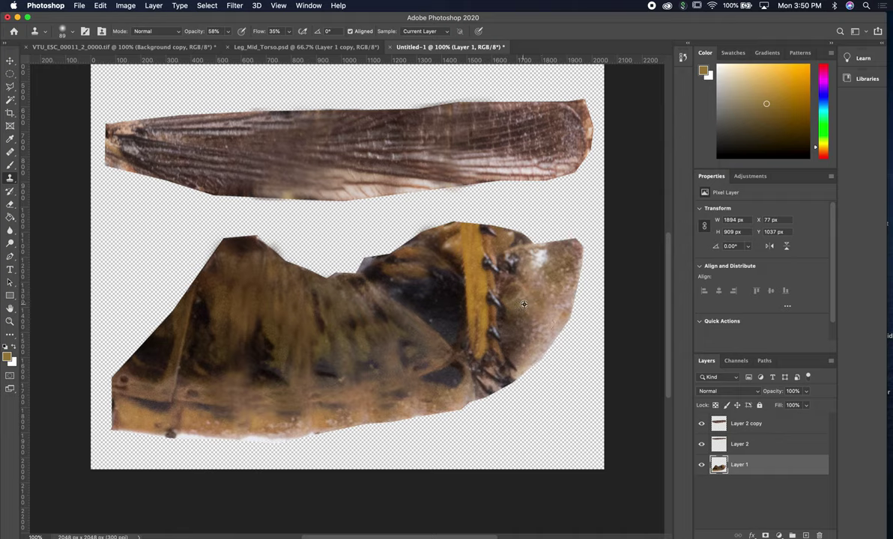
pyautogui.moveTo(522, 277)
pyautogui.mouseDown()
pyautogui.moveTo(527, 290)
pyautogui.moveTo(540, 257)
pyautogui.mouseUp()
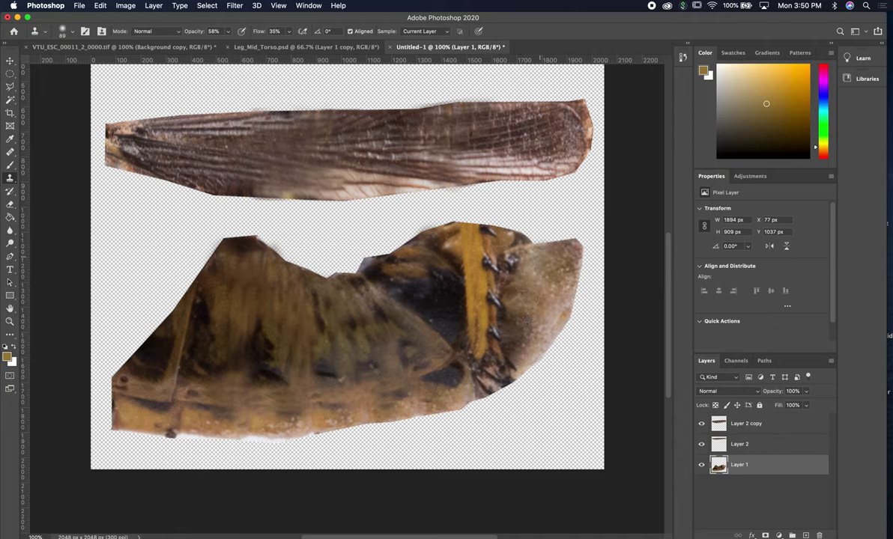
pyautogui.moveTo(525, 321)
pyautogui.mouseDown()
pyautogui.moveTo(502, 342)
pyautogui.moveTo(506, 381)
pyautogui.mouseUp()
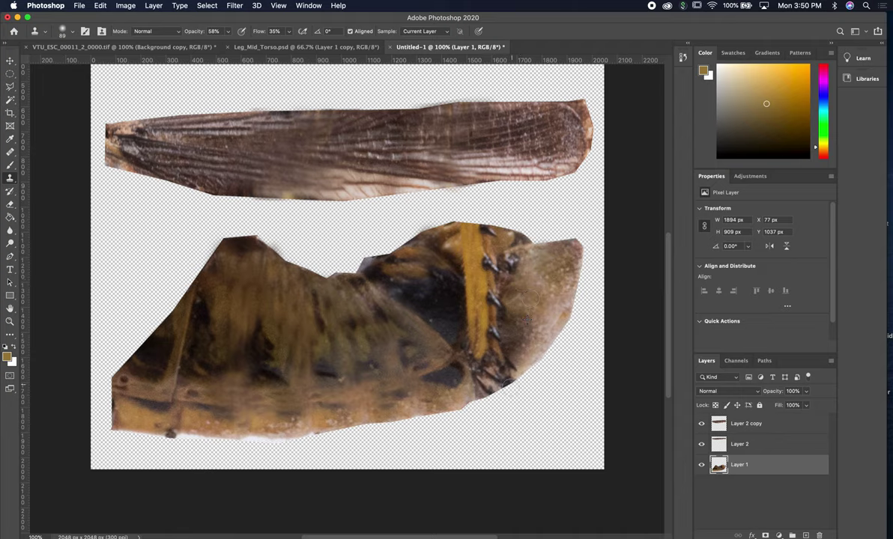
# Even out the dark spots in the middle of the abdomen and the pale speckles along its lower edge
pyautogui.keyDown('alt'); pyautogui.click(327, 369); pyautogui.keyUp('alt')
pyautogui.moveTo(314, 371); pyautogui.dragTo(287, 335)
pyautogui.moveTo(382, 411); pyautogui.dragTo(379, 387)
pyautogui.keyDown('alt'); pyautogui.click(272, 429); pyautogui.keyUp('alt')
pyautogui.keyDown('alt'); pyautogui.click(265, 425); pyautogui.keyUp('alt')
pyautogui.moveTo(302, 426); pyautogui.dragTo(315, 425)
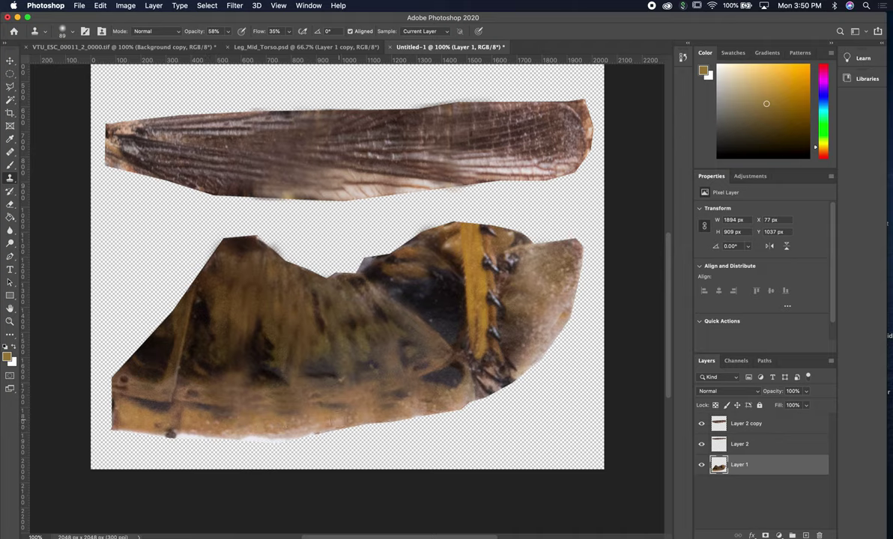
# Clone out the leftmost segment line, from the abdomen's lower band up through the dark patches
pyautogui.keyDown('alt'); pyautogui.click(192, 424); pyautogui.keyUp('alt')
pyautogui.moveTo(156, 394)
pyautogui.mouseDown()
pyautogui.moveTo(161, 406)
pyautogui.moveTo(191, 393)
pyautogui.moveTo(164, 369)
pyautogui.moveTo(178, 397)
pyautogui.moveTo(172, 404)
pyautogui.mouseUp()
pyautogui.keyDown('alt'); pyautogui.click(193, 391); pyautogui.keyUp('alt')
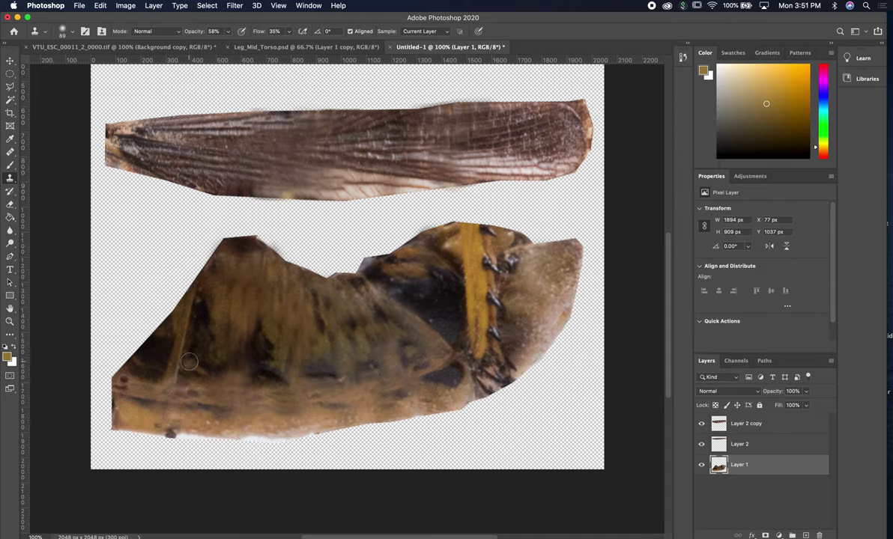
pyautogui.keyDown('alt'); pyautogui.click(162, 373); pyautogui.keyUp('alt')
pyautogui.moveTo(167, 358)
pyautogui.mouseDown()
pyautogui.moveTo(200, 333)
pyautogui.moveTo(187, 371)
pyautogui.moveTo(170, 378)
pyautogui.moveTo(158, 338)
pyautogui.moveTo(195, 353)
pyautogui.moveTo(184, 316)
pyautogui.moveTo(206, 323)
pyautogui.moveTo(197, 321)
pyautogui.moveTo(191, 337)
pyautogui.moveTo(200, 332)
pyautogui.moveTo(187, 324)
pyautogui.moveTo(173, 333)
pyautogui.moveTo(176, 344)
pyautogui.moveTo(206, 353)
pyautogui.moveTo(172, 364)
pyautogui.moveTo(182, 346)
pyautogui.moveTo(211, 373)
pyautogui.moveTo(173, 343)
pyautogui.mouseUp()
pyautogui.keyDown('alt'); pyautogui.click(199, 361); pyautogui.keyUp('alt')
pyautogui.keyDown('alt'); pyautogui.click(160, 356); pyautogui.keyUp('alt')
pyautogui.click(198, 361)
pyautogui.keyDown('alt'); pyautogui.click(218, 350); pyautogui.keyUp('alt')
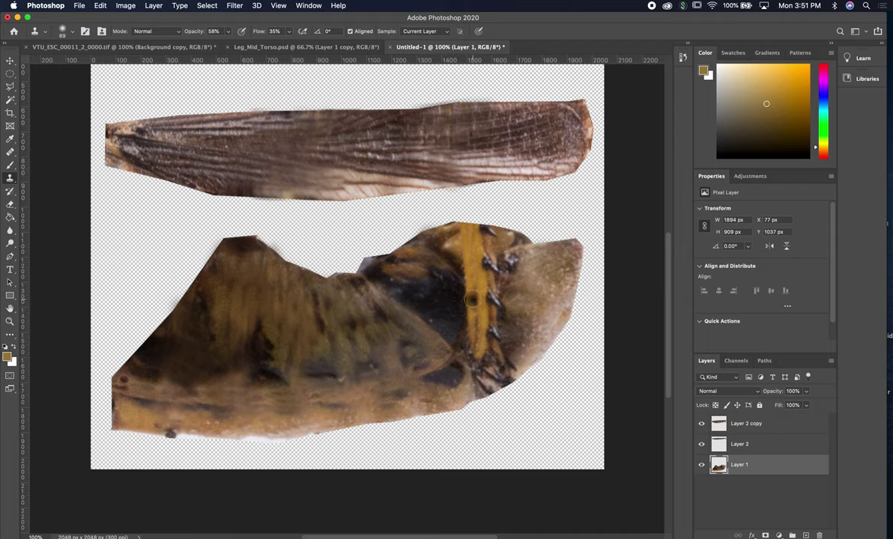
# Clone dark texture from the neighbouring black patch over the left side of the yellow leg band
pyautogui.keyDown('alt'); pyautogui.click(438, 303); pyautogui.keyUp('alt')
pyautogui.moveTo(457, 294)
pyautogui.mouseDown()
pyautogui.moveTo(476, 270)
pyautogui.moveTo(477, 280)
pyautogui.moveTo(473, 248)
pyautogui.moveTo(459, 280)
pyautogui.moveTo(491, 300)
pyautogui.moveTo(432, 295)
pyautogui.moveTo(441, 262)
pyautogui.moveTo(446, 311)
pyautogui.moveTo(479, 332)
pyautogui.moveTo(470, 289)
pyautogui.moveTo(442, 273)
pyautogui.moveTo(450, 270)
pyautogui.moveTo(467, 347)
pyautogui.moveTo(439, 329)
pyautogui.moveTo(442, 318)
pyautogui.mouseUp()
pyautogui.keyDown('alt'); pyautogui.click(447, 289); pyautogui.keyUp('alt')
pyautogui.keyDown('alt'); pyautogui.click(456, 310); pyautogui.keyUp('alt')
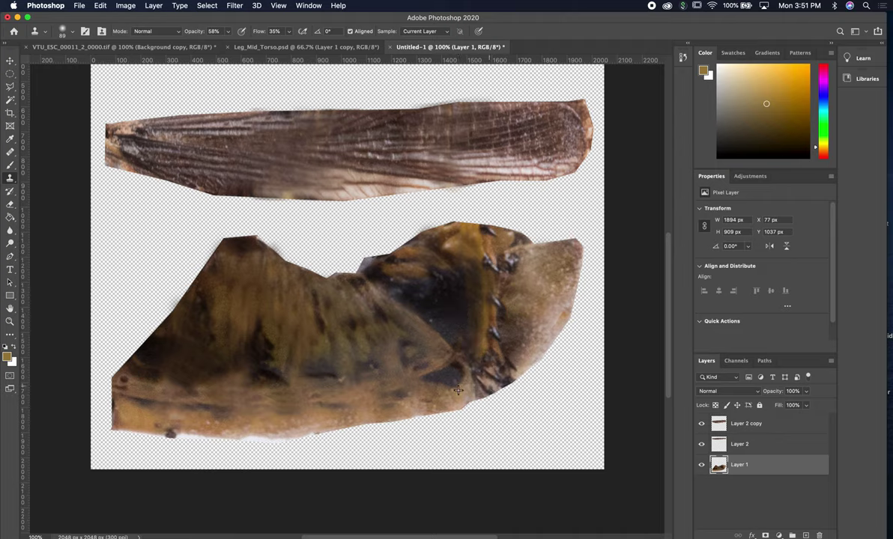
# Replace the dark, spiny lower end of the leg band with pale brown texture from the right end
pyautogui.moveTo(489, 386)
pyautogui.mouseDown()
pyautogui.moveTo(501, 380)
pyautogui.moveTo(491, 388)
pyautogui.moveTo(477, 372)
pyautogui.moveTo(487, 374)
pyautogui.moveTo(458, 378)
pyautogui.moveTo(458, 337)
pyautogui.moveTo(531, 339)
pyautogui.moveTo(505, 363)
pyautogui.mouseUp()
pyautogui.keyDown('alt'); pyautogui.click(530, 332); pyautogui.keyUp('alt')
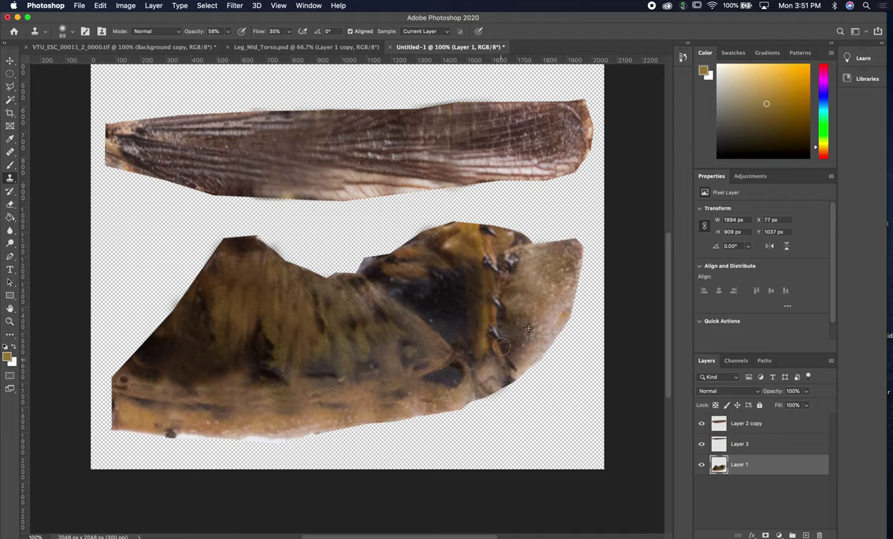
pyautogui.moveTo(476, 336)
pyautogui.mouseDown()
pyautogui.moveTo(494, 315)
pyautogui.moveTo(524, 334)
pyautogui.moveTo(518, 350)
pyautogui.mouseUp()
pyautogui.keyDown('alt'); pyautogui.click(513, 332); pyautogui.keyUp('alt')
pyautogui.moveTo(503, 383)
pyautogui.mouseDown()
pyautogui.moveTo(519, 380)
pyautogui.moveTo(487, 374)
pyautogui.moveTo(501, 366)
pyautogui.mouseUp()
pyautogui.keyDown('alt'); pyautogui.click(483, 340); pyautogui.keyUp('alt')
pyautogui.click(517, 326)
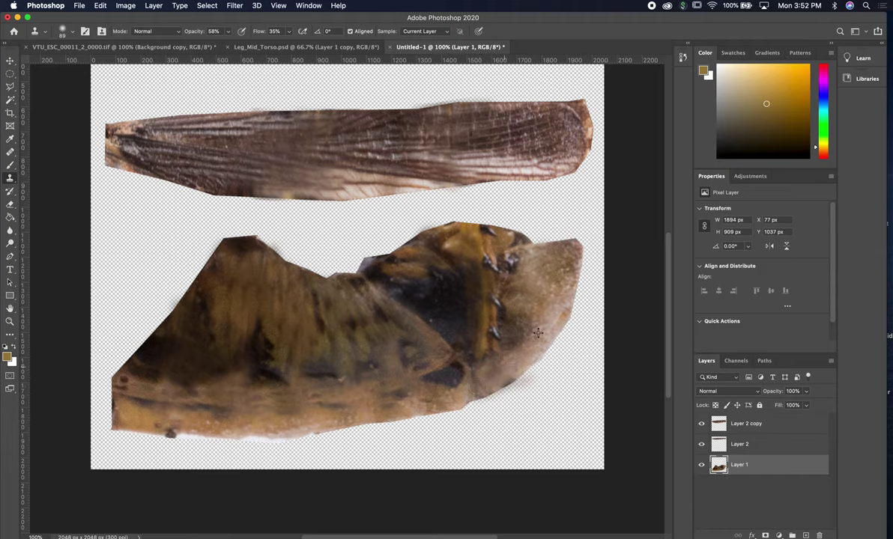
# Clone pale brown texture over the remaining yellow strip and spines along the middle of the leg band
pyautogui.moveTo(511, 286)
pyautogui.mouseDown()
pyautogui.moveTo(488, 284)
pyautogui.moveTo(493, 308)
pyautogui.moveTo(503, 303)
pyautogui.moveTo(480, 281)
pyautogui.moveTo(515, 294)
pyautogui.moveTo(487, 310)
pyautogui.moveTo(485, 295)
pyautogui.moveTo(519, 327)
pyautogui.moveTo(499, 326)
pyautogui.moveTo(487, 350)
pyautogui.mouseUp()
pyautogui.keyDown('alt'); pyautogui.click(518, 327); pyautogui.keyUp('alt')
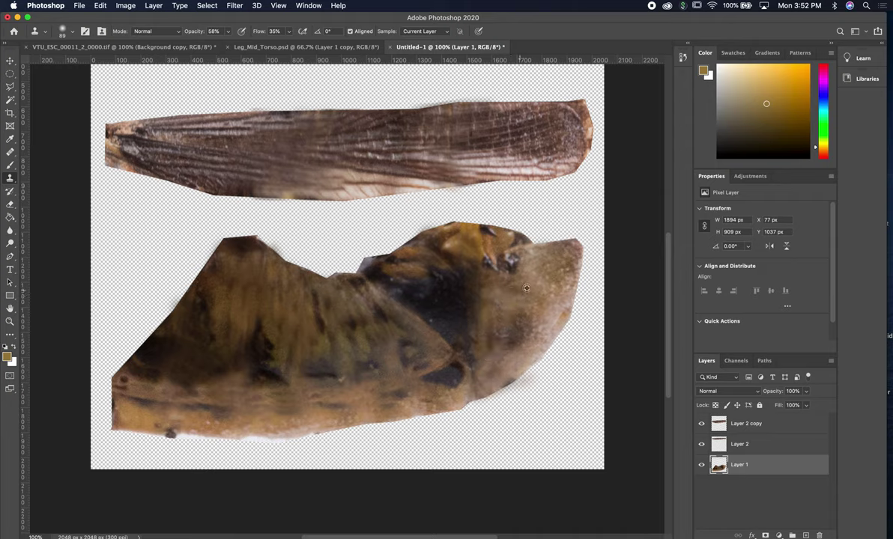
pyautogui.keyDown('alt'); pyautogui.click(526, 288); pyautogui.keyUp('alt')
pyautogui.moveTo(493, 272)
pyautogui.mouseDown()
pyautogui.moveTo(487, 315)
pyautogui.moveTo(516, 325)
pyautogui.moveTo(499, 339)
pyautogui.moveTo(486, 318)
pyautogui.mouseUp()
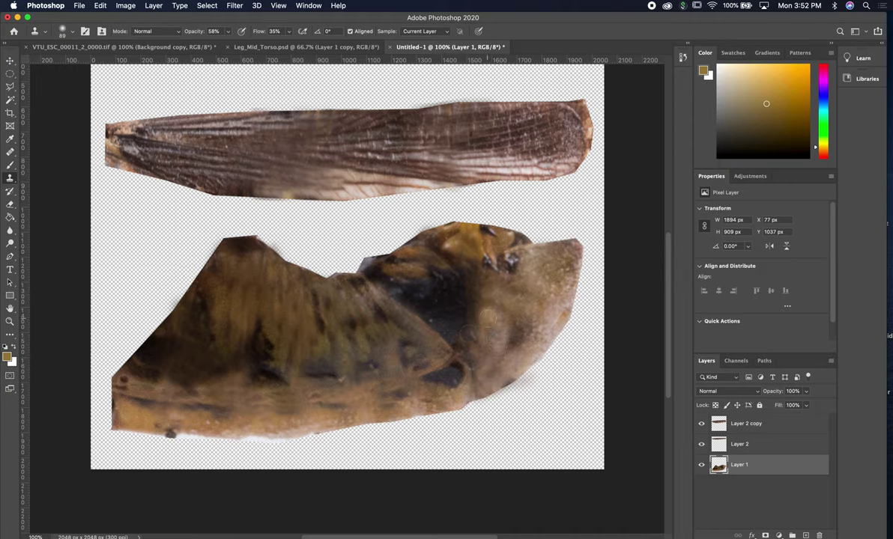
# Clone over the specks in the black patch, the spines at the band's upper end and the adjacent pale spot
pyautogui.moveTo(429, 306)
pyautogui.mouseDown()
pyautogui.moveTo(442, 314)
pyautogui.moveTo(460, 300)
pyautogui.moveTo(445, 275)
pyautogui.mouseUp()
pyautogui.keyDown('alt'); pyautogui.click(448, 291); pyautogui.keyUp('alt')
pyautogui.moveTo(470, 242)
pyautogui.mouseDown()
pyautogui.moveTo(477, 264)
pyautogui.moveTo(487, 261)
pyautogui.moveTo(456, 239)
pyautogui.moveTo(483, 236)
pyautogui.moveTo(467, 250)
pyautogui.moveTo(500, 250)
pyautogui.moveTo(508, 259)
pyautogui.mouseUp()
pyautogui.keyDown('alt'); pyautogui.click(509, 270); pyautogui.keyUp('alt')
pyautogui.moveTo(534, 288)
pyautogui.mouseDown()
pyautogui.moveTo(480, 268)
pyautogui.moveTo(426, 230)
pyautogui.moveTo(460, 249)
pyautogui.moveTo(449, 217)
pyautogui.moveTo(434, 225)
pyautogui.moveTo(466, 254)
pyautogui.moveTo(447, 216)
pyautogui.moveTo(486, 226)
pyautogui.moveTo(487, 263)
pyautogui.moveTo(458, 221)
pyautogui.moveTo(483, 219)
pyautogui.moveTo(524, 266)
pyautogui.moveTo(538, 252)
pyautogui.moveTo(500, 224)
pyautogui.mouseUp()
pyautogui.keyDown('alt'); pyautogui.click(548, 270); pyautogui.keyUp('alt')
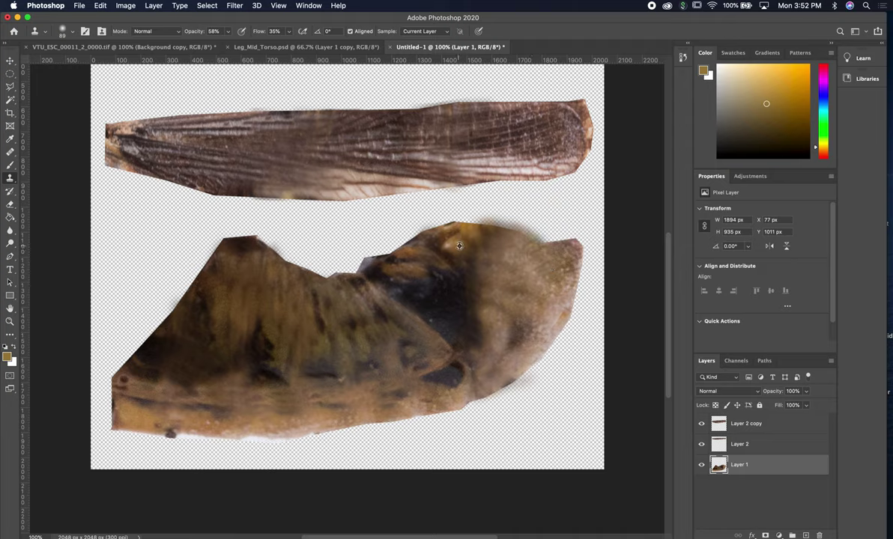
pyautogui.moveTo(451, 248)
pyautogui.mouseDown()
pyautogui.moveTo(444, 247)
pyautogui.moveTo(465, 242)
pyautogui.moveTo(446, 248)
pyautogui.moveTo(470, 258)
pyautogui.moveTo(445, 248)
pyautogui.mouseUp()
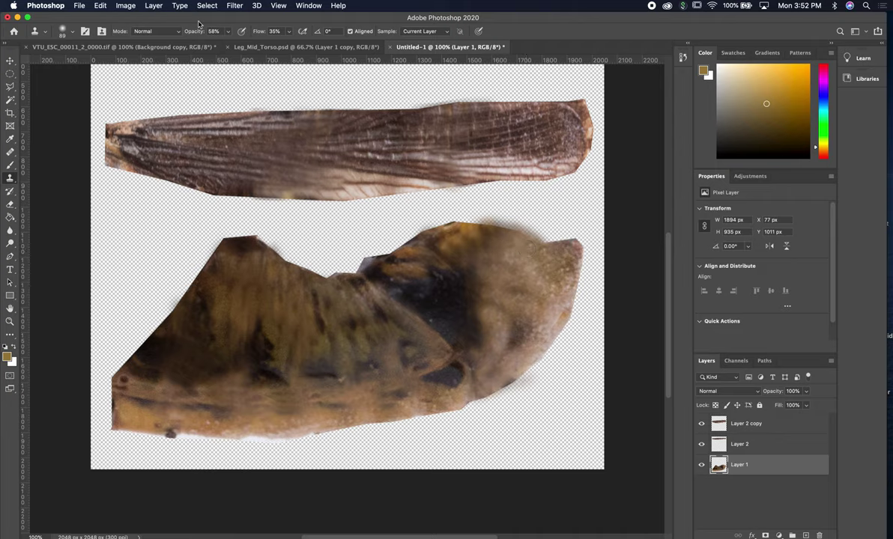
pyautogui.click(125, 6)
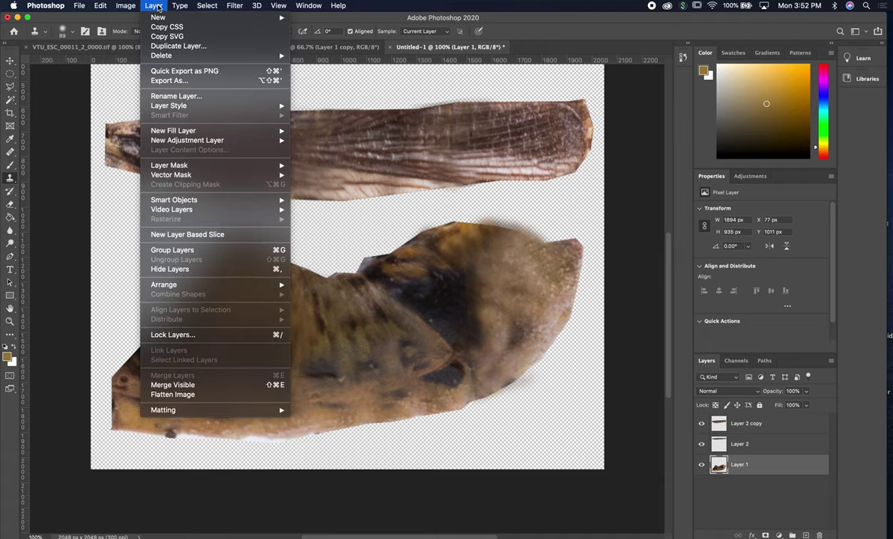
pyautogui.moveTo(198, 8)
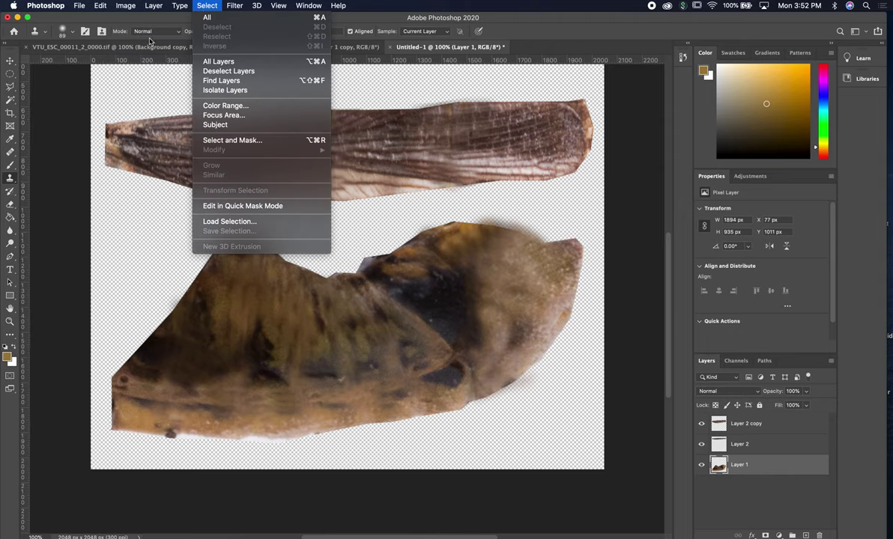
# Try to select the abdomen piece on Layer 1 with the Quick Selection tool
pyautogui.click(12, 101)
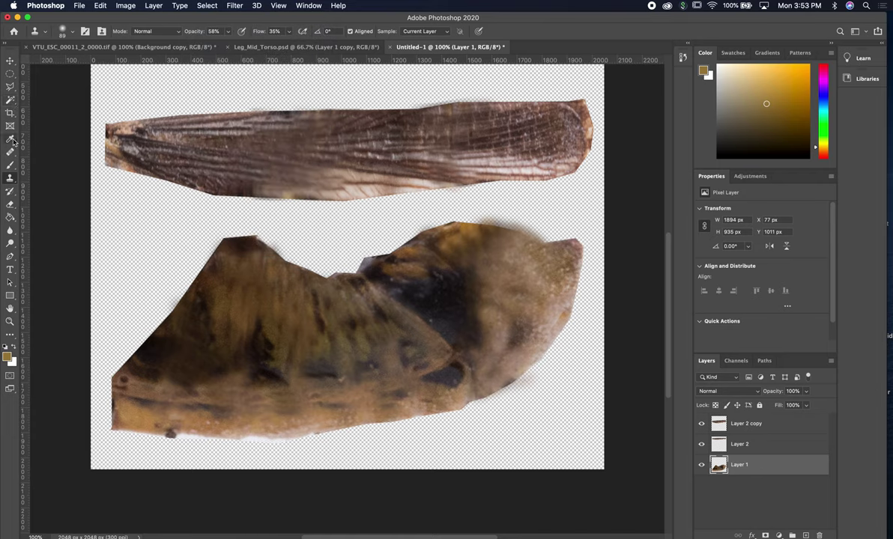
pyautogui.click(9, 139)
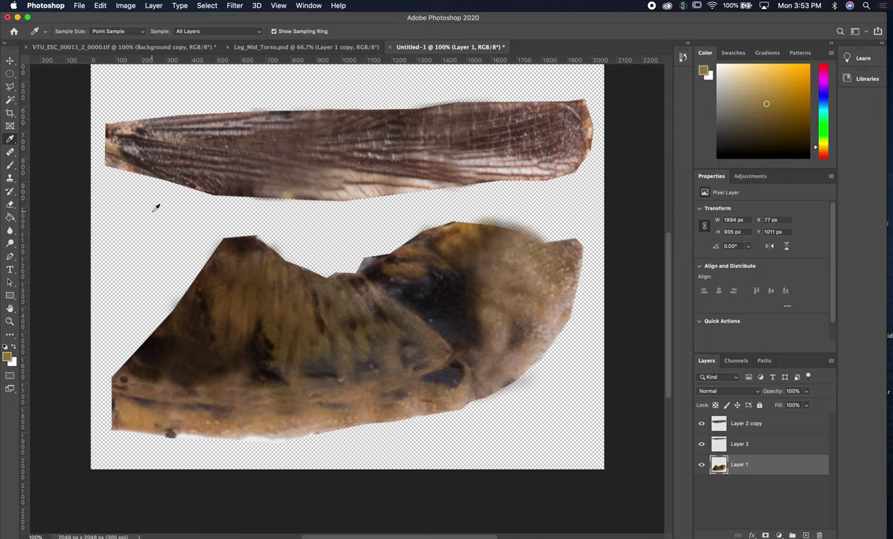
pyautogui.click(10, 86)
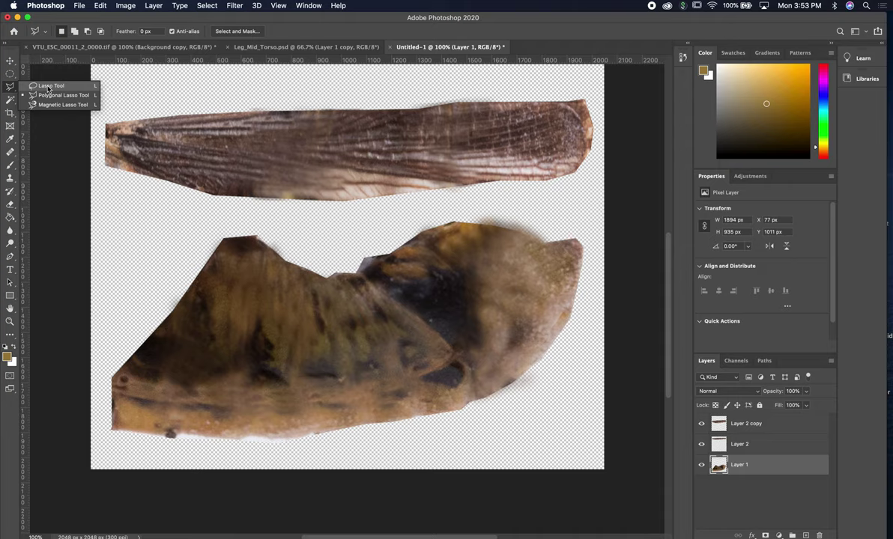
pyautogui.click(10, 100)
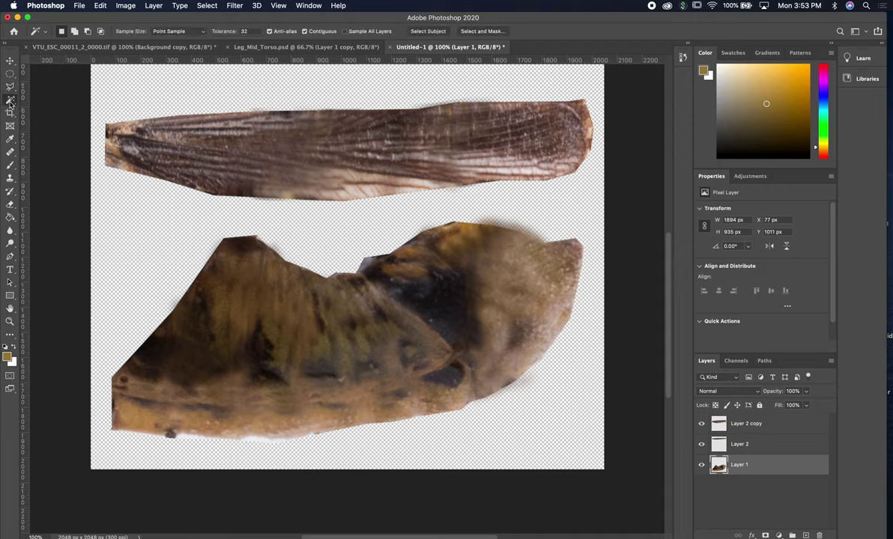
pyautogui.click(11, 103)
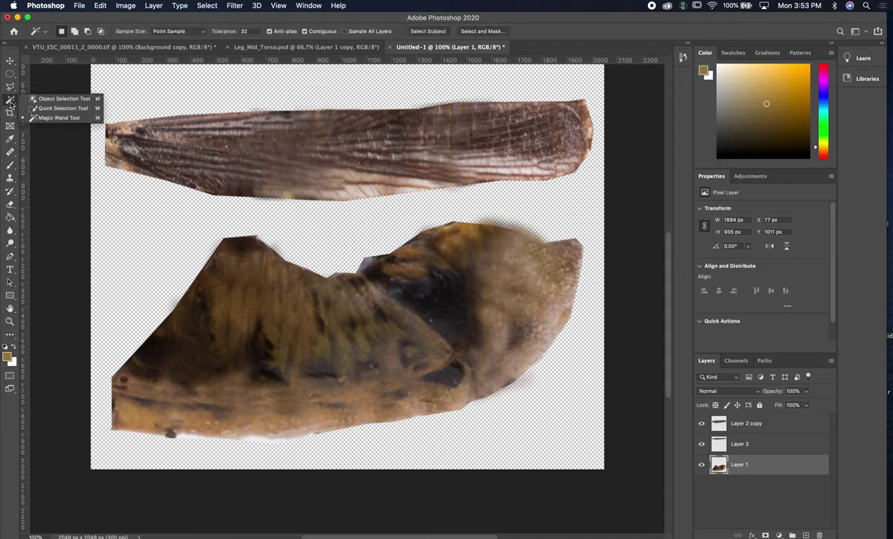
pyautogui.click(63, 109)
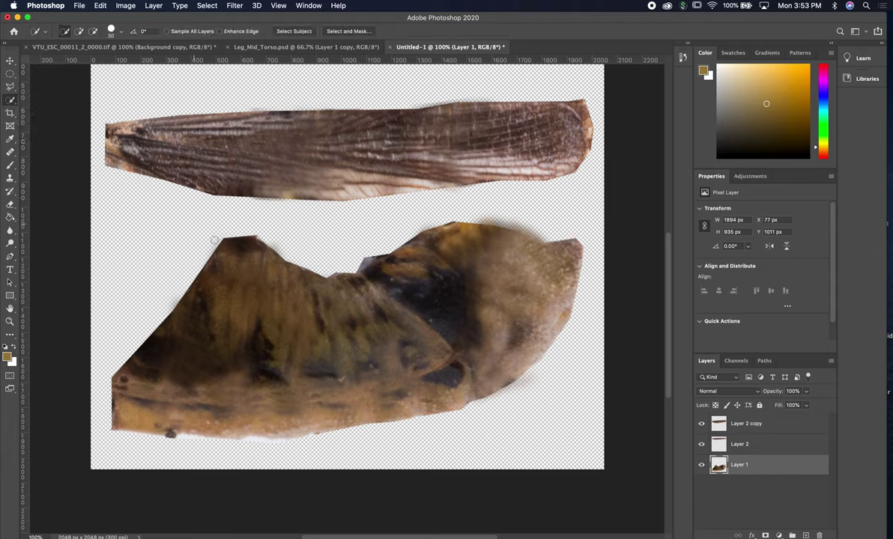
pyautogui.click(228, 265)
# Try to select the whole abdomen piece with the Object Selection tool in Rectangle mode
pyautogui.click(12, 101)
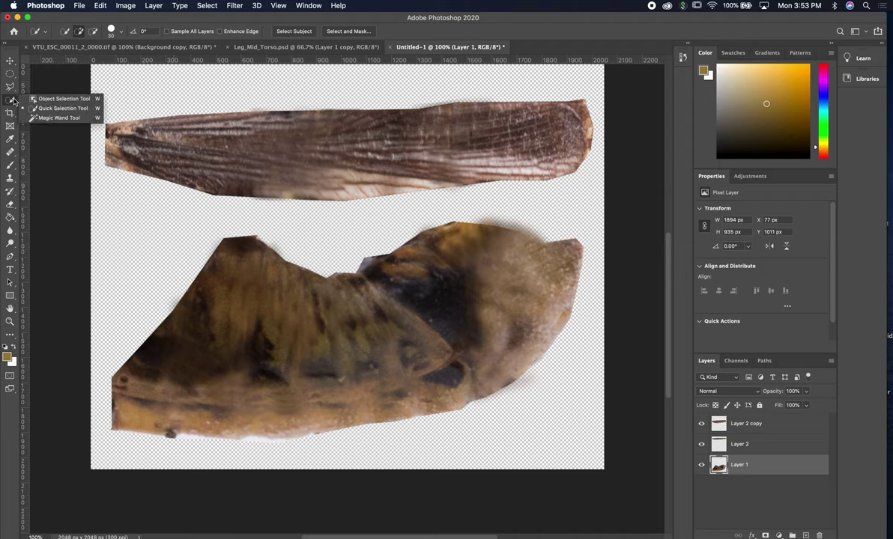
pyautogui.click(46, 98)
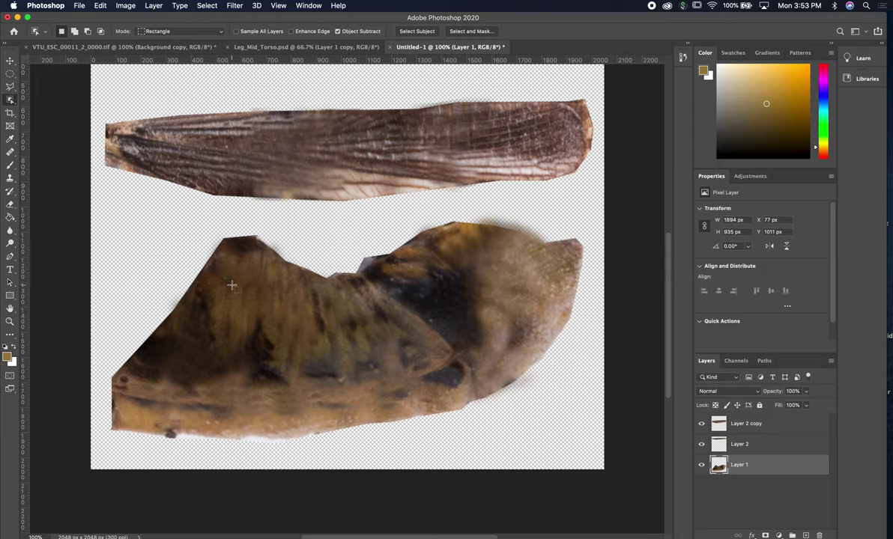
pyautogui.moveTo(90, 215); pyautogui.dragTo(596, 476)
pyautogui.click(10, 60)
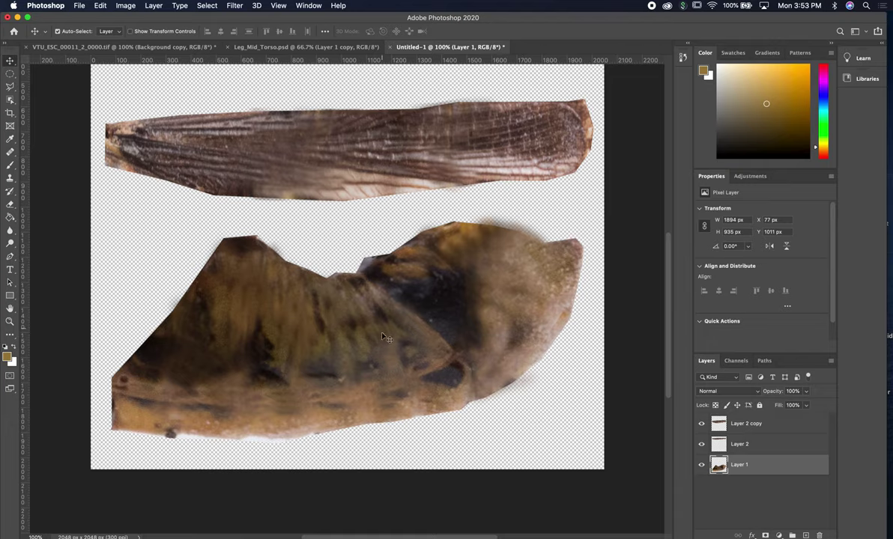
# Compare the original grasshopper photo with the retouched wing and abdomen pieces on the texture sheet
pyautogui.click(112, 47)
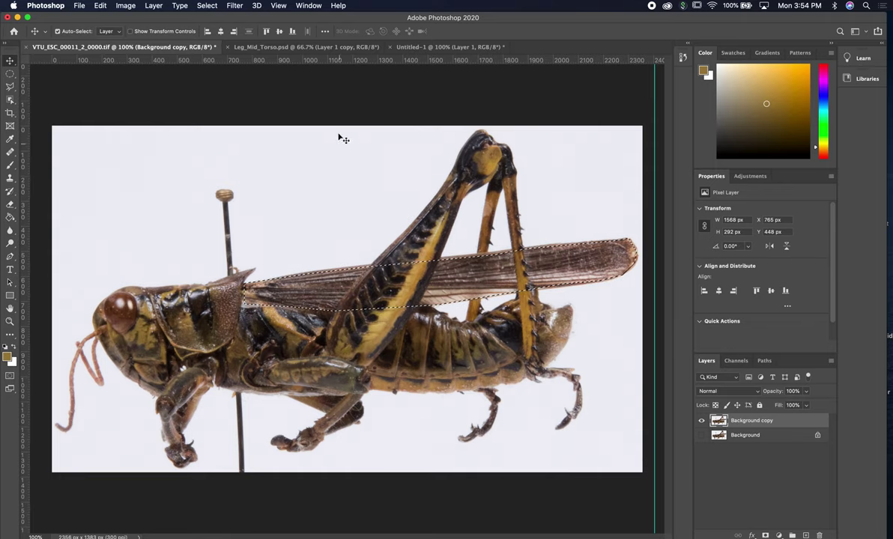
pyautogui.click(435, 48)
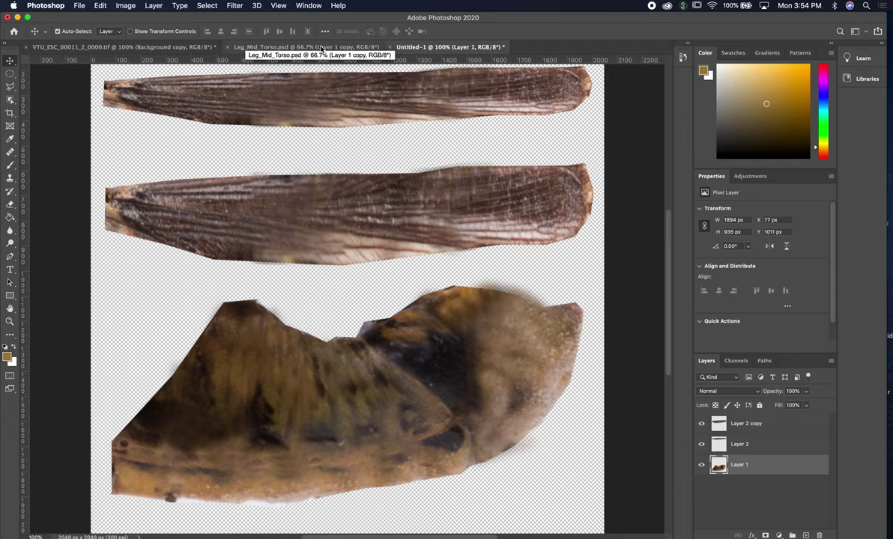
pyautogui.click(322, 50)
pyautogui.click(174, 47)
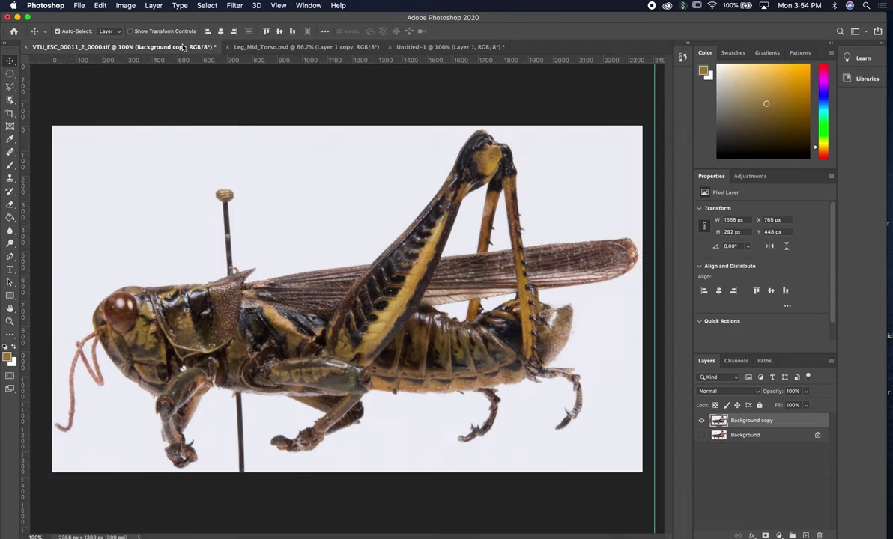
pyautogui.click(449, 47)
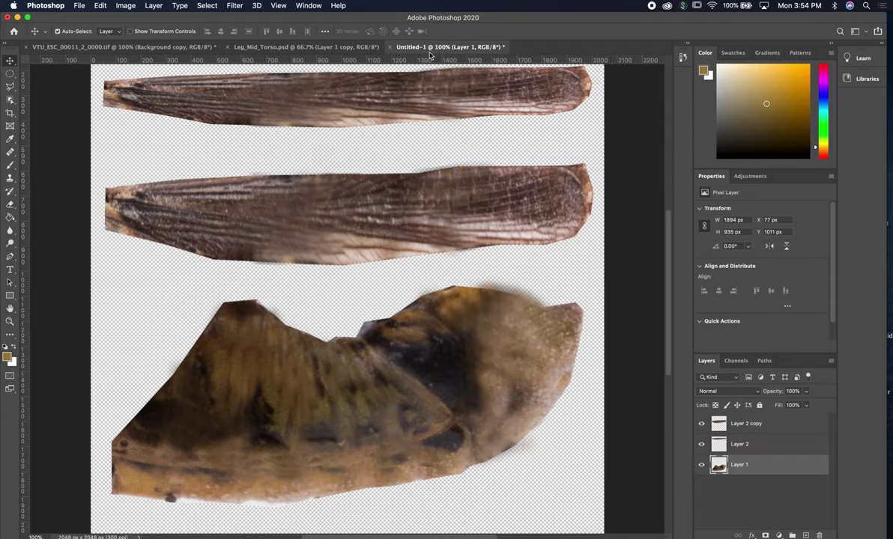